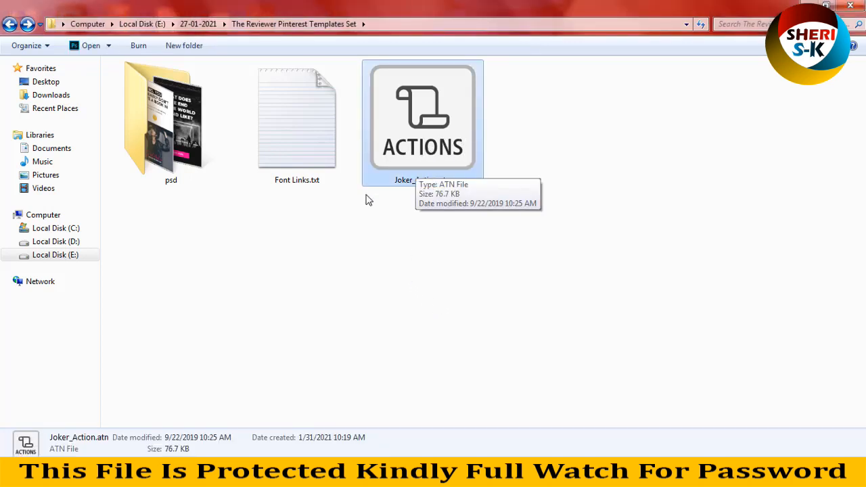
Step: Open Font Links.txt, read through the font download links across its long line, and close the file
{"action": "left_click", "coordinate": [312, 156]}
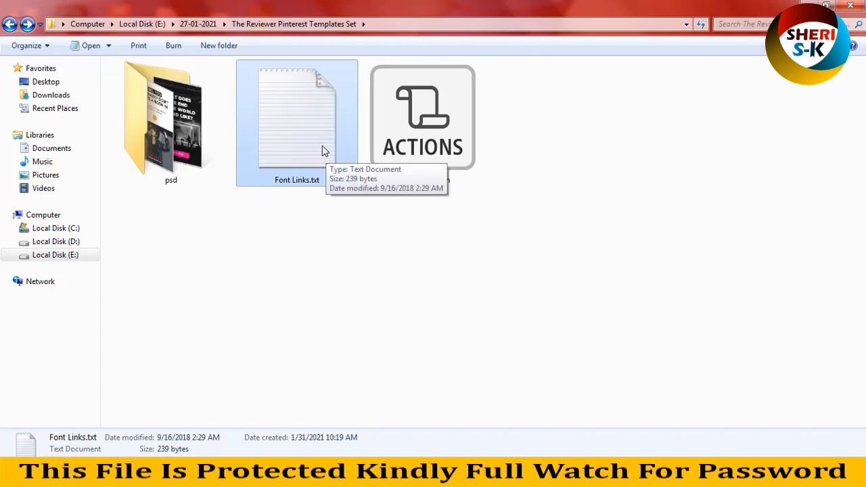
{"action": "double_click", "coordinate": [309, 149]}
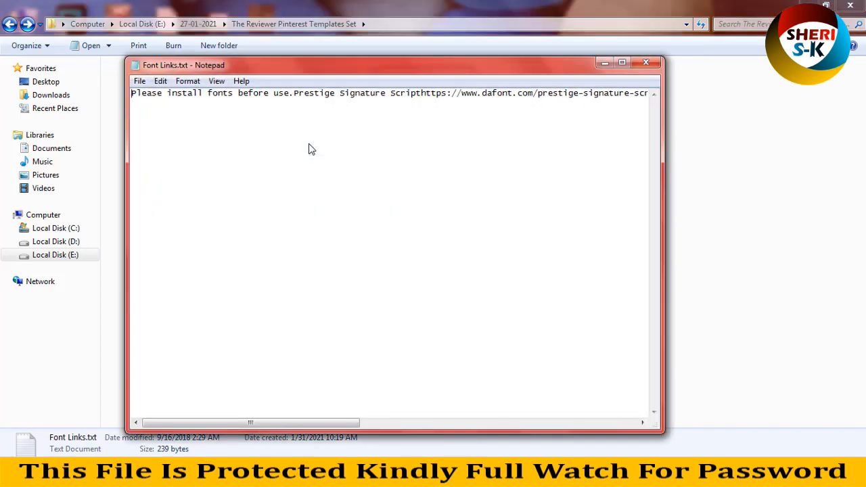
{"action": "left_click_drag", "start_coordinate": [252, 423], "coordinate": [288, 423]}
{"action": "left_click_drag", "start_coordinate": [337, 93], "coordinate": [569, 100]}
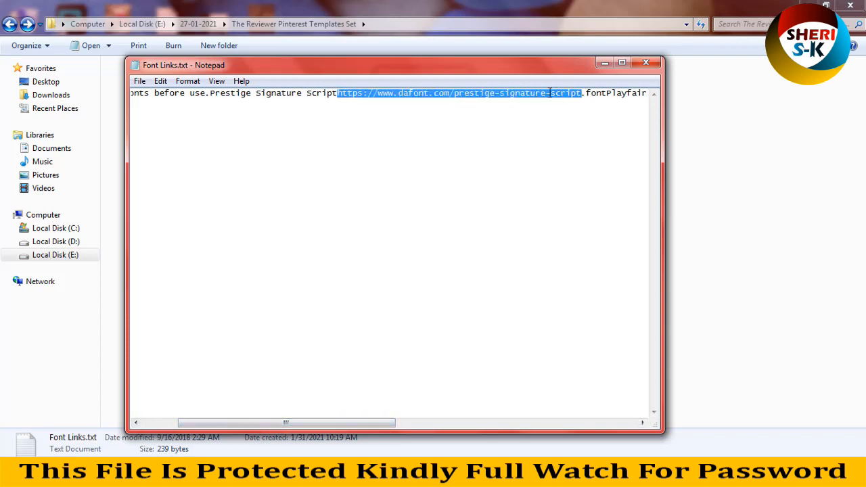
{"action": "left_click", "coordinate": [532, 124]}
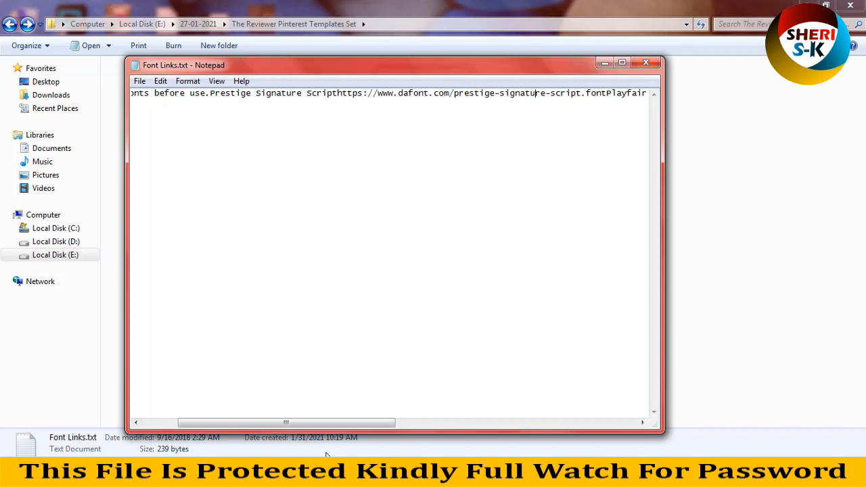
{"action": "left_click_drag", "start_coordinate": [338, 423], "coordinate": [487, 423]}
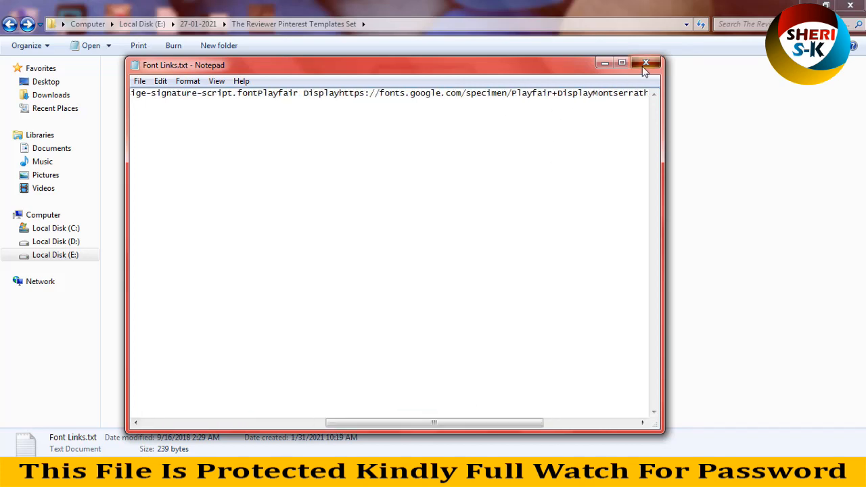
{"action": "left_click", "coordinate": [645, 65]}
Step: Open the psd folder and look through the template thumbnails from 1.psd to 15.psd
{"action": "left_click", "coordinate": [203, 108]}
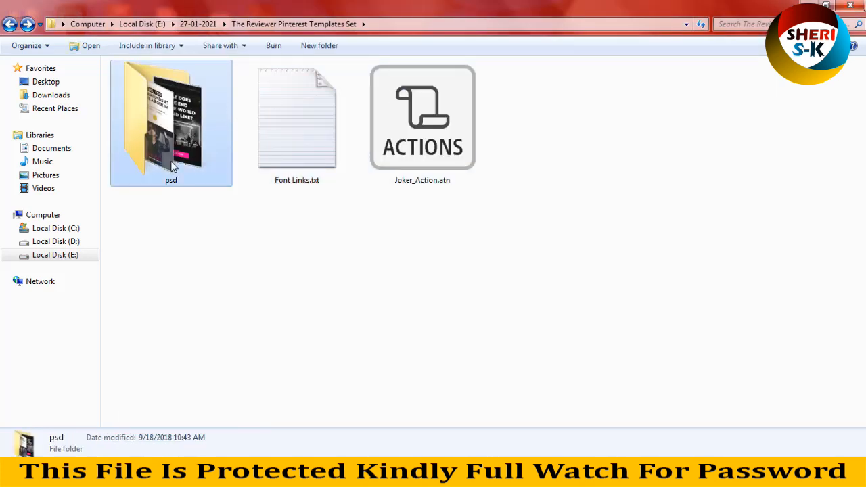
{"action": "double_click", "coordinate": [172, 167]}
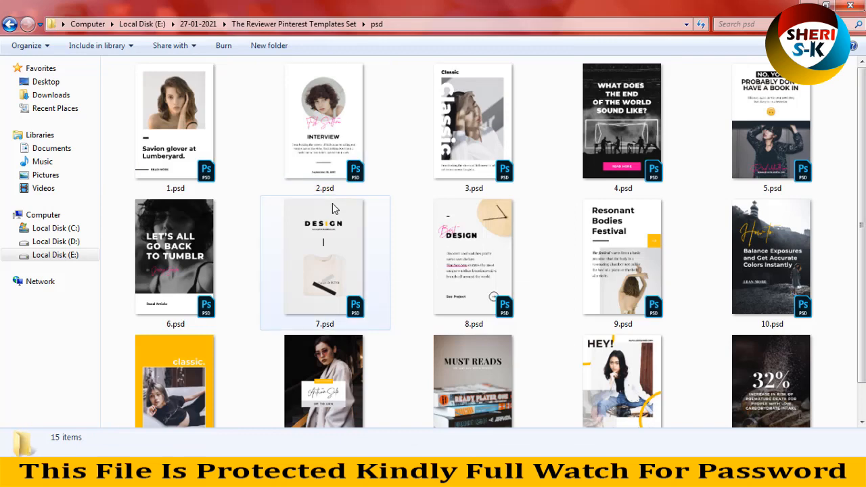
{"action": "scroll", "coordinate": [332, 208], "scroll_direction": "down", "scroll_amount": 1}
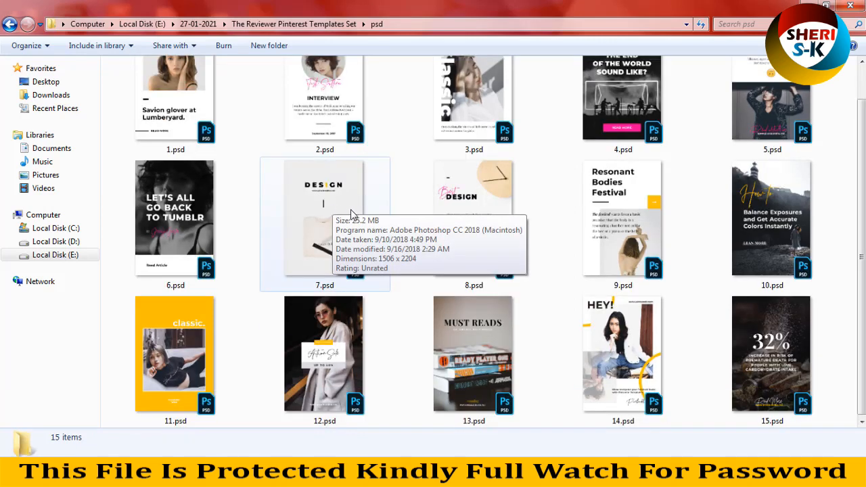
{"action": "scroll", "coordinate": [364, 212], "scroll_direction": "up", "scroll_amount": 1}
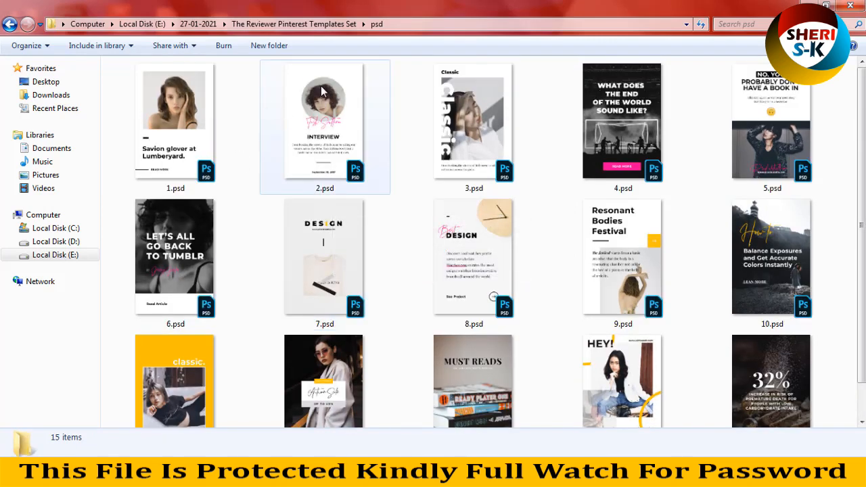
{"action": "left_click", "coordinate": [230, 155]}
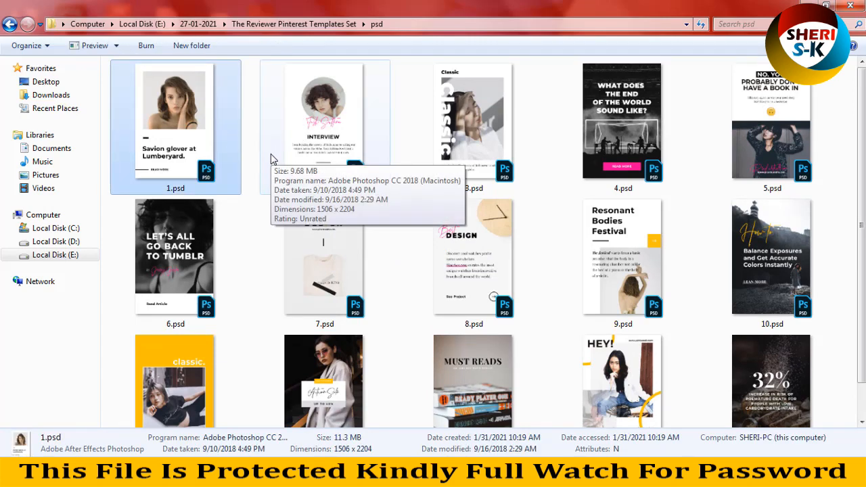
{"action": "scroll", "coordinate": [271, 157], "scroll_direction": "down", "scroll_amount": 1}
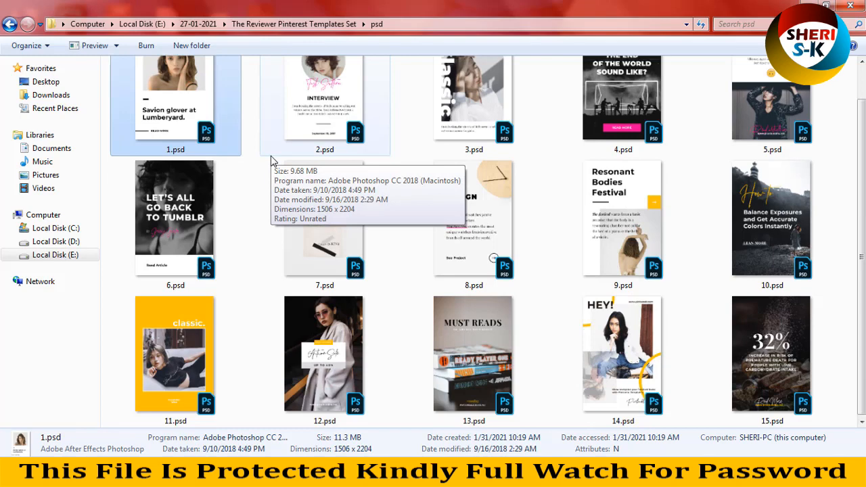
{"action": "scroll", "coordinate": [271, 160], "scroll_direction": "up", "scroll_amount": 1}
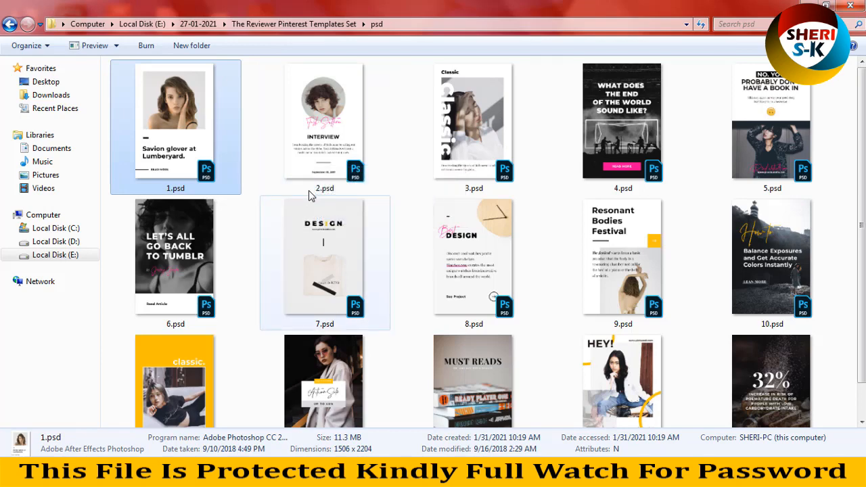
{"action": "scroll", "coordinate": [310, 194], "scroll_direction": "down", "scroll_amount": 1}
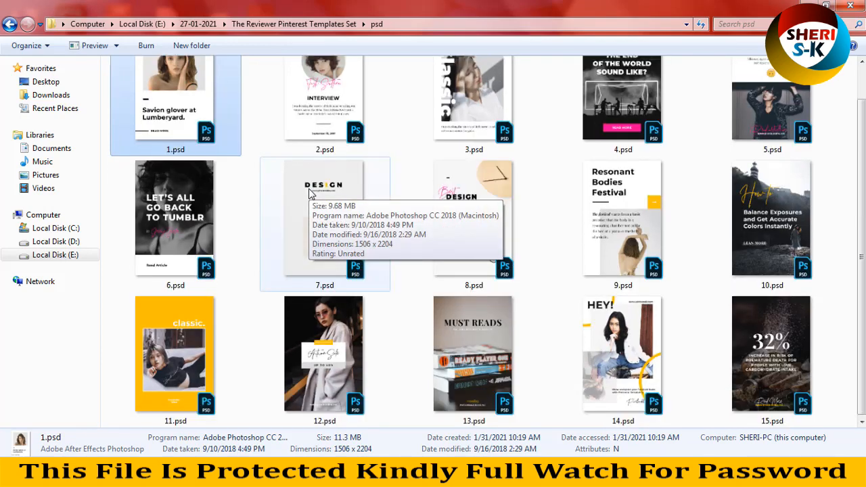
{"action": "scroll", "coordinate": [217, 171], "scroll_direction": "up", "scroll_amount": 1}
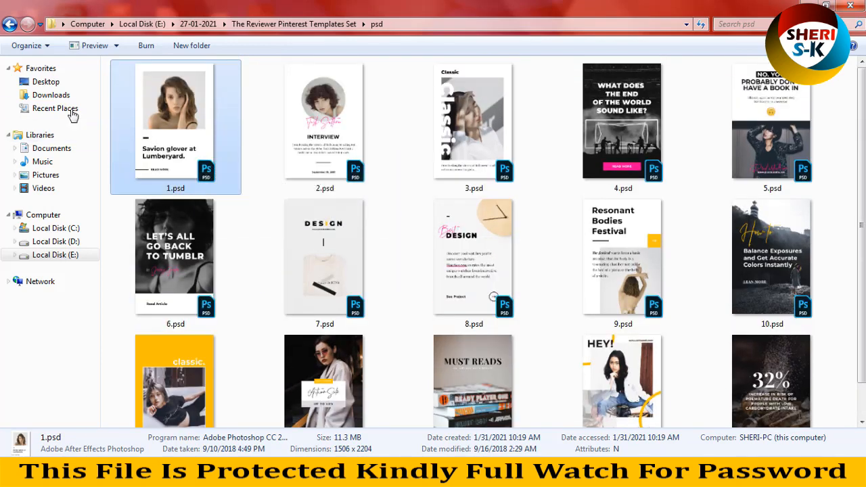
Step: Open 2.psd in Photoshop and open the contents of its "Put your image here" smart object
{"action": "left_click", "coordinate": [304, 140]}
{"action": "left_click_drag", "start_coordinate": [308, 134], "coordinate": [339, 130]}
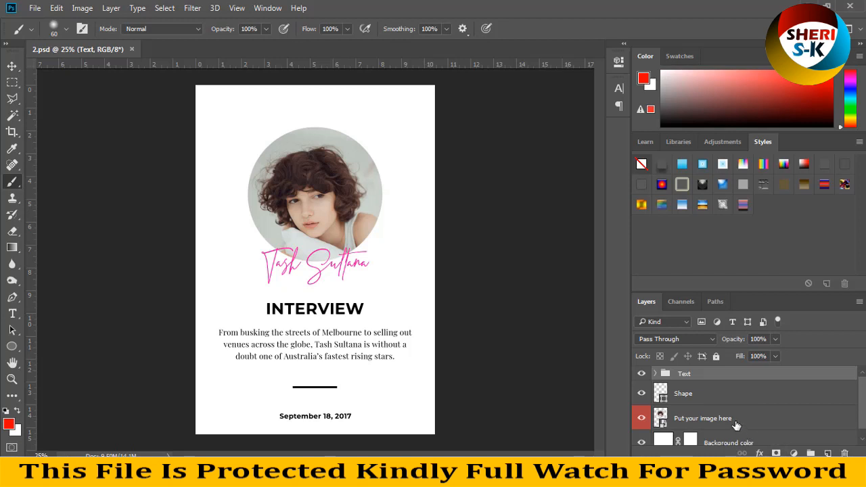
{"action": "scroll", "coordinate": [716, 429], "scroll_direction": "down", "scroll_amount": 1}
{"action": "left_click", "coordinate": [679, 437]}
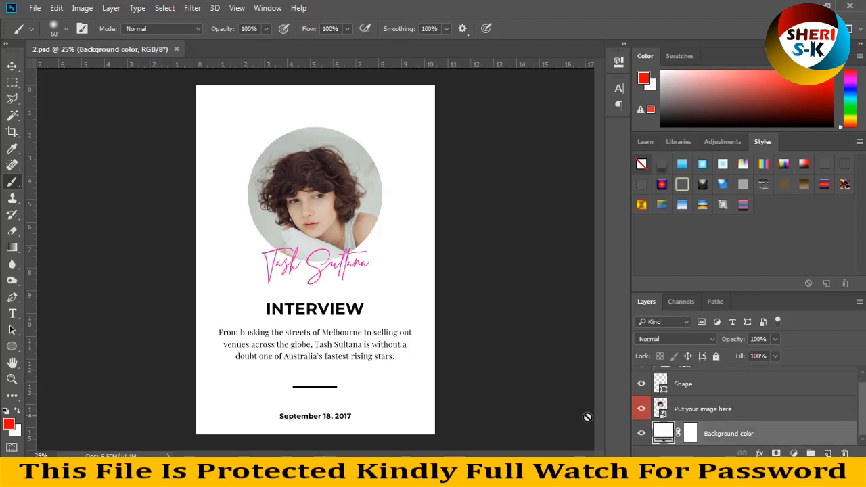
{"action": "left_click", "coordinate": [12, 67]}
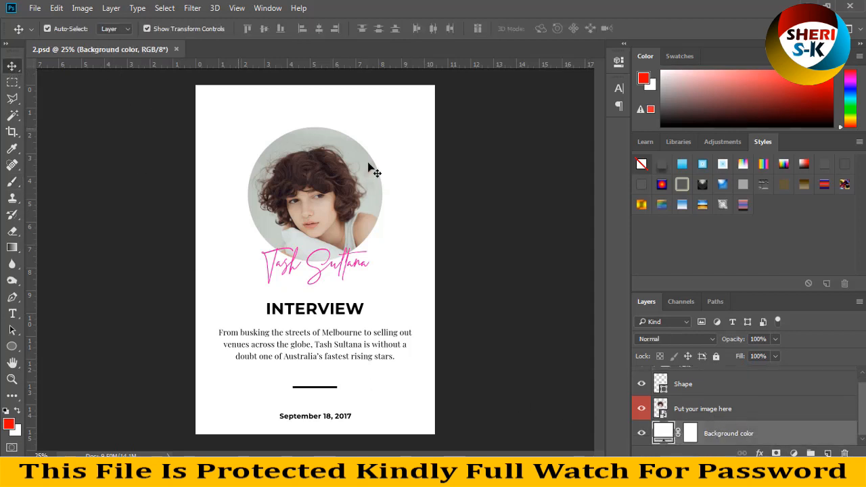
{"action": "left_click", "coordinate": [373, 169]}
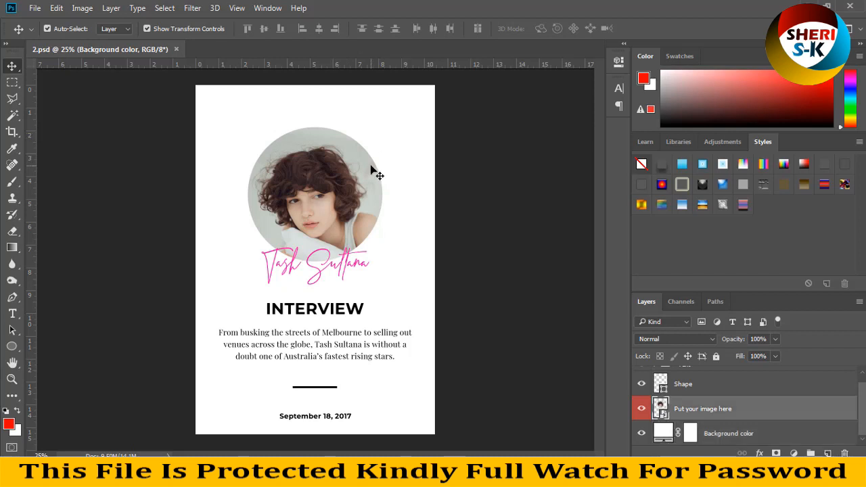
{"action": "double_click", "coordinate": [661, 409]}
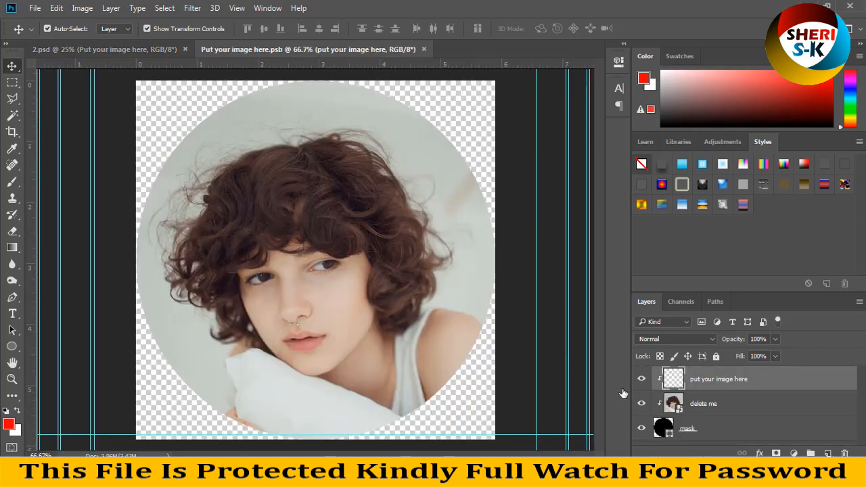
Step: Delete the "delete me" and "put your image here" layers, keeping only the mask layer
{"action": "left_click_drag", "start_coordinate": [365, 278], "coordinate": [276, 263]}
{"action": "key", "text": "Delete"}
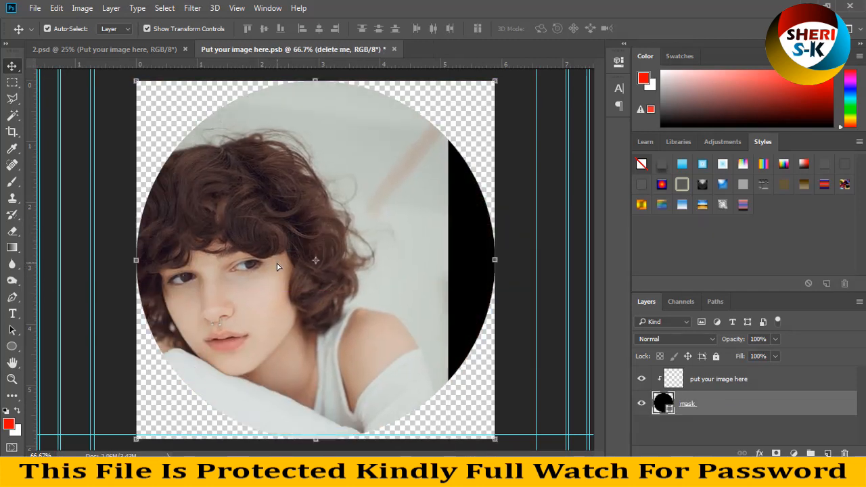
{"action": "left_click", "coordinate": [782, 383]}
{"action": "key", "text": "Delete"}
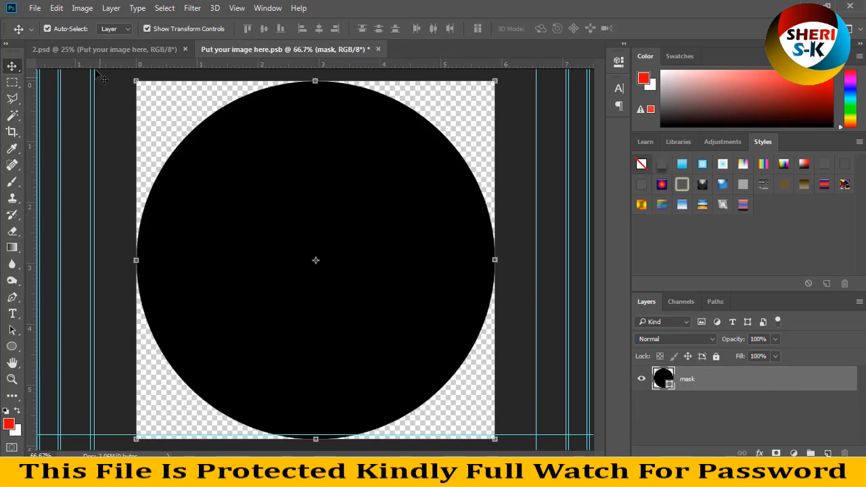
Step: Open the barbara-palvin fashion model photo from the Girls folder, copy it into the smart object document, and close the source image
{"action": "left_click", "coordinate": [34, 9]}
{"action": "left_click", "coordinate": [48, 32]}
{"action": "left_click", "coordinate": [304, 148]}
{"action": "scroll", "coordinate": [296, 212], "scroll_direction": "down", "scroll_amount": 5}
{"action": "scroll", "coordinate": [299, 214], "scroll_direction": "up", "scroll_amount": 2}
{"action": "double_click", "coordinate": [169, 110]}
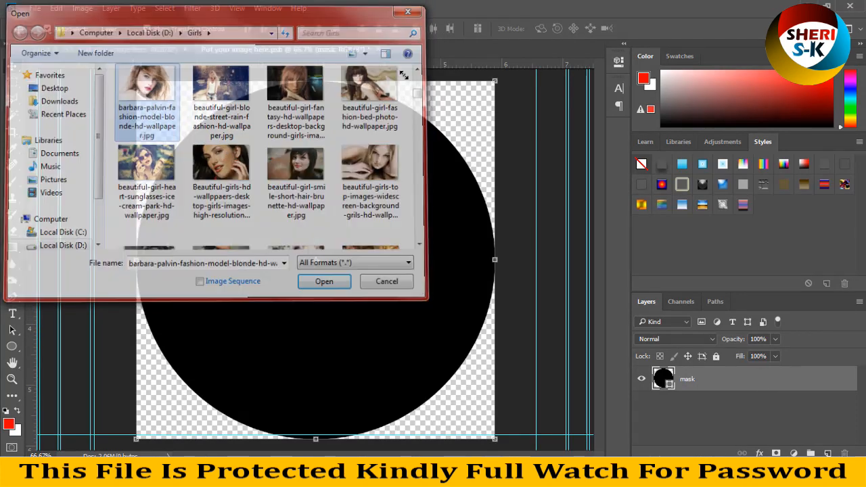
{"action": "left_click_drag", "start_coordinate": [423, 54], "coordinate": [635, 87]}
{"action": "left_click_drag", "start_coordinate": [604, 239], "coordinate": [394, 251]}
{"action": "left_click", "coordinate": [846, 101]}
Step: Position the photo over the black circle and clip it to the mask layer
{"action": "left_click_drag", "start_coordinate": [425, 187], "coordinate": [358, 235]}
{"action": "right_click", "coordinate": [725, 385]}
{"action": "left_click", "coordinate": [562, 295]}
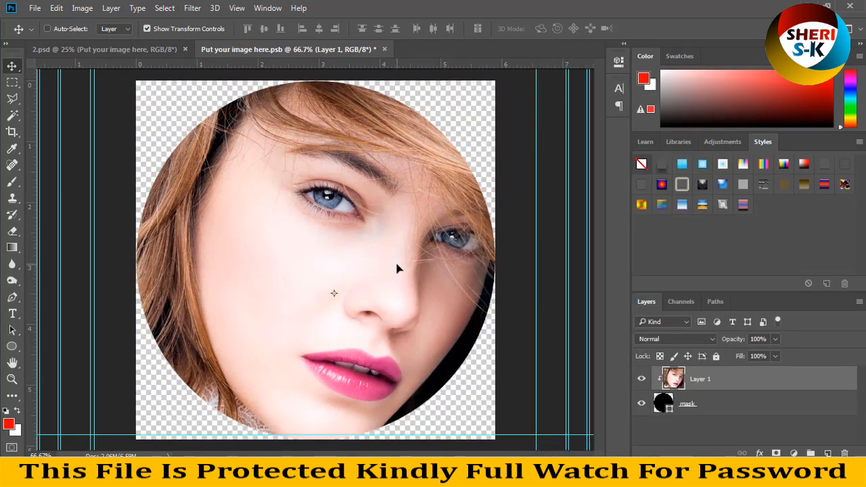
Step: Save the smart object and check the replaced portrait in 2.psd
{"action": "key", "text": "ctrl+s"}
{"action": "left_click", "coordinate": [105, 49]}
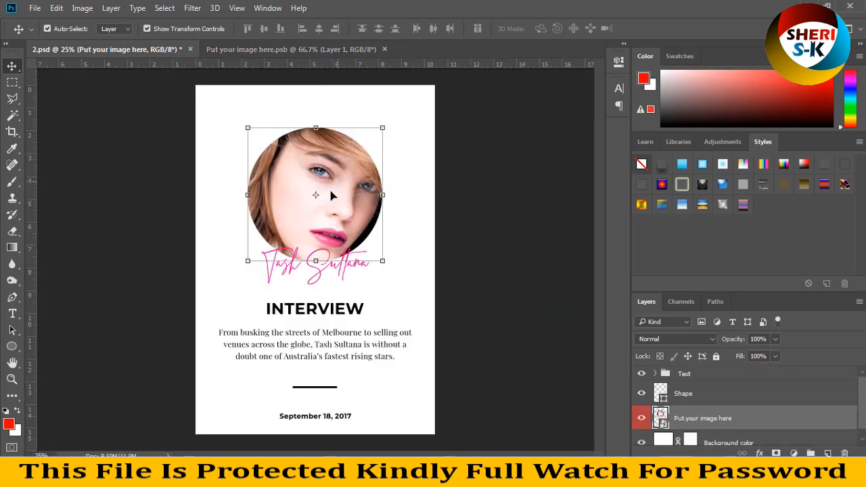
{"action": "left_click_drag", "start_coordinate": [332, 201], "coordinate": [339, 208]}
Step: Return to the smart object document and replace its photo and circular mask layers with a new empty layer
{"action": "left_click", "coordinate": [326, 48]}
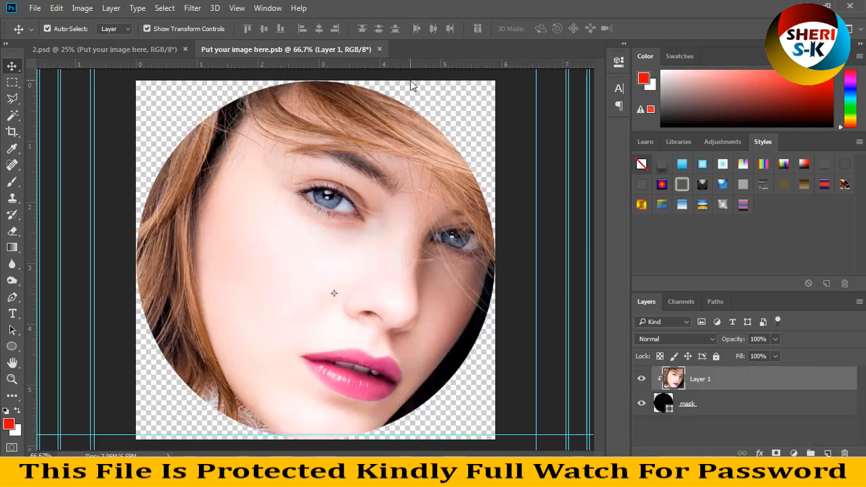
{"action": "left_click_drag", "start_coordinate": [371, 221], "coordinate": [374, 222]}
{"action": "key", "text": "Delete"}
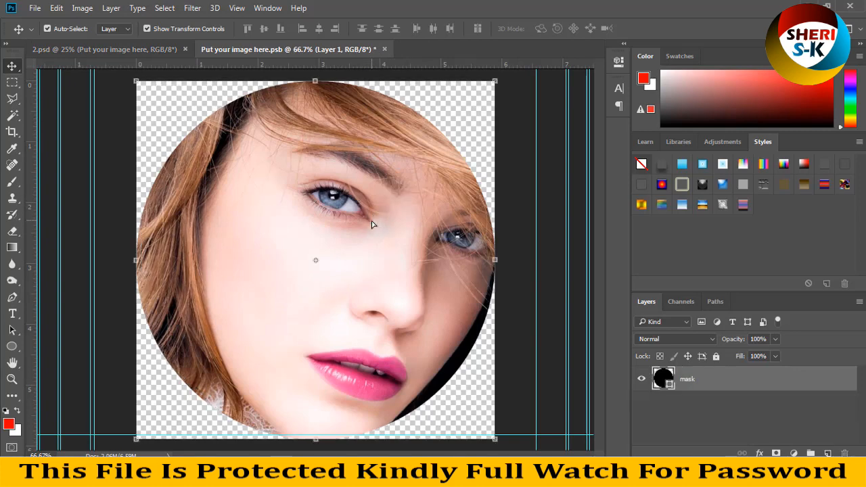
{"action": "left_click", "coordinate": [827, 452]}
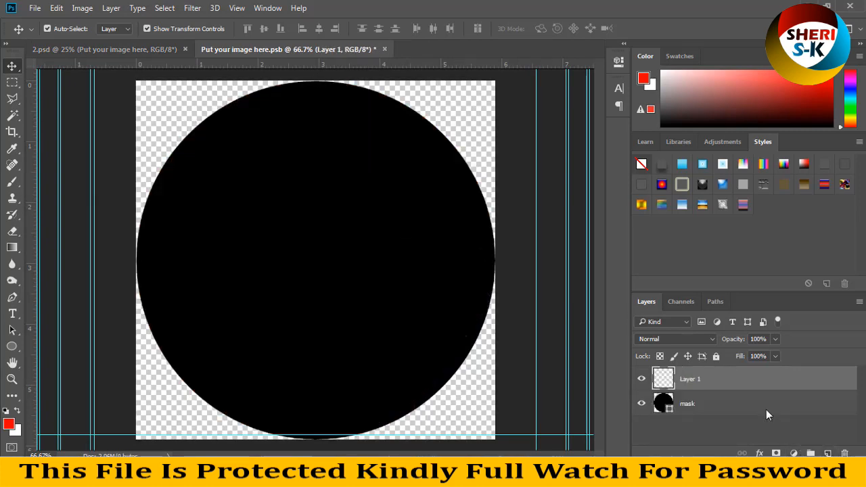
{"action": "left_click", "coordinate": [724, 409]}
{"action": "key", "text": "Delete"}
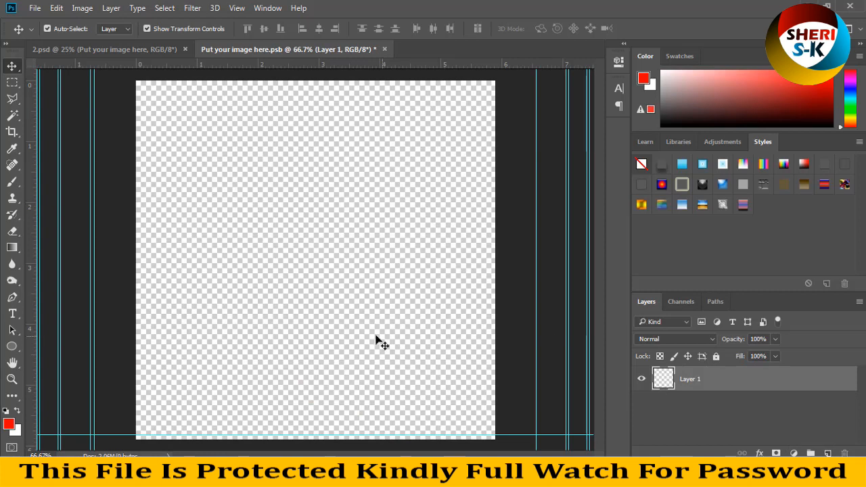
Step: Draw a rounded rectangle of about 471 × 471 px on the empty canvas and fill it with black
{"action": "left_click", "coordinate": [12, 346]}
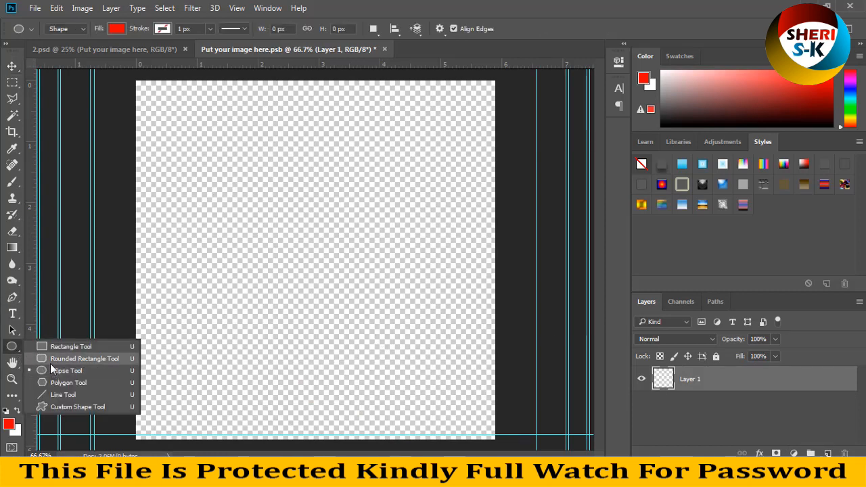
{"action": "left_click", "coordinate": [68, 357]}
{"action": "left_click_drag", "start_coordinate": [185, 188], "coordinate": [461, 386]}
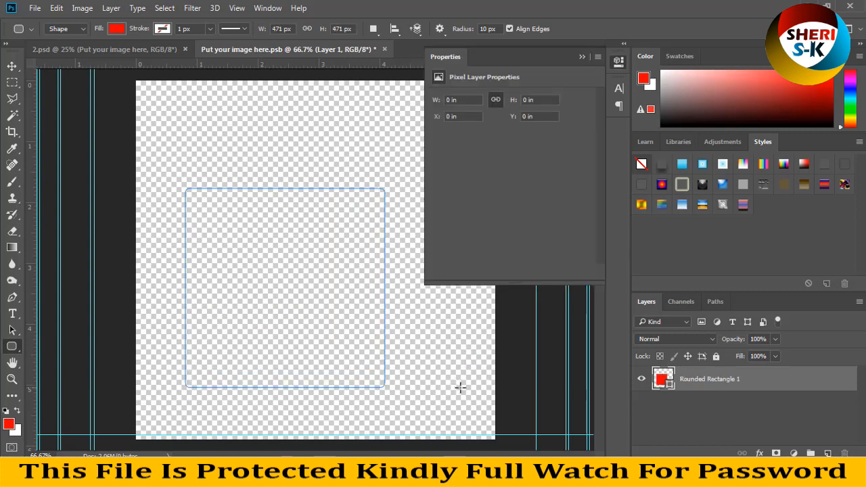
{"action": "left_click", "coordinate": [439, 136]}
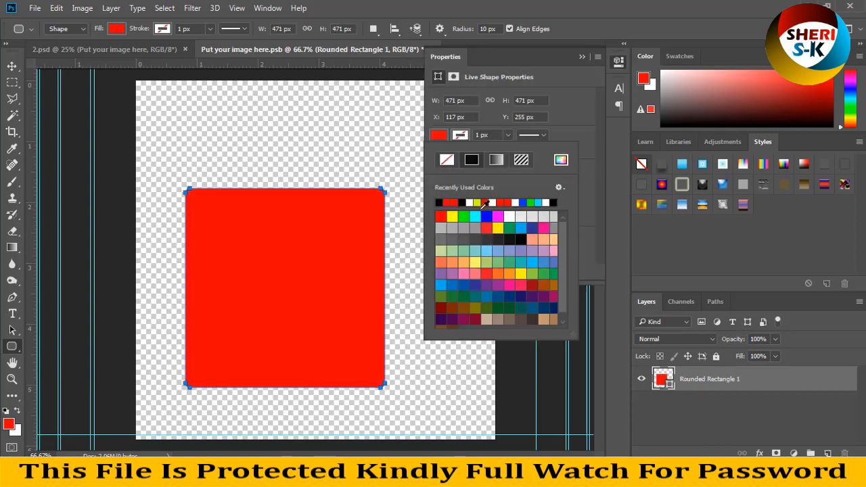
{"action": "left_click", "coordinate": [439, 202]}
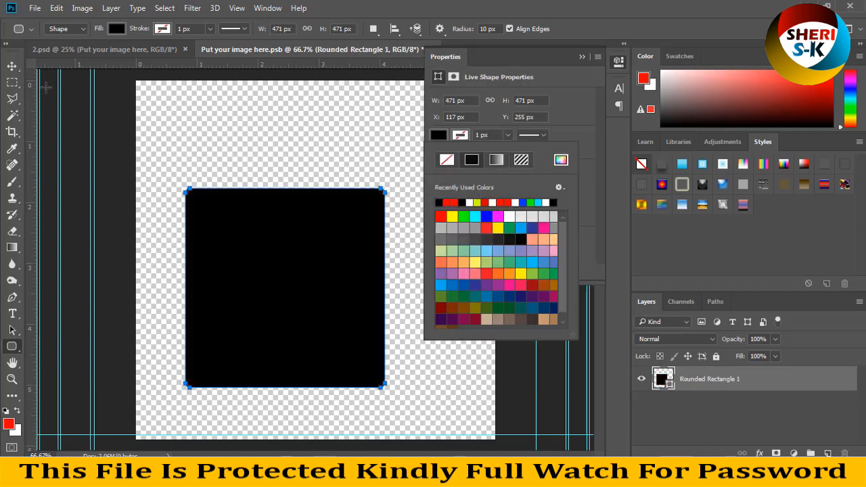
{"action": "left_click", "coordinate": [466, 99]}
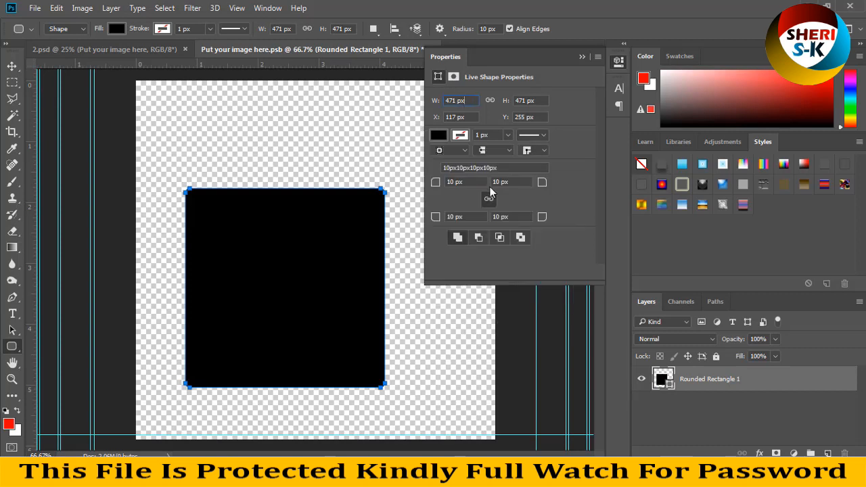
Step: Round all four corners of the rectangle, trying a radius of 80 px and settling on 90 px
{"action": "left_click", "coordinate": [467, 180]}
{"action": "type", "text": "80"}
{"action": "key", "text": "Return"}
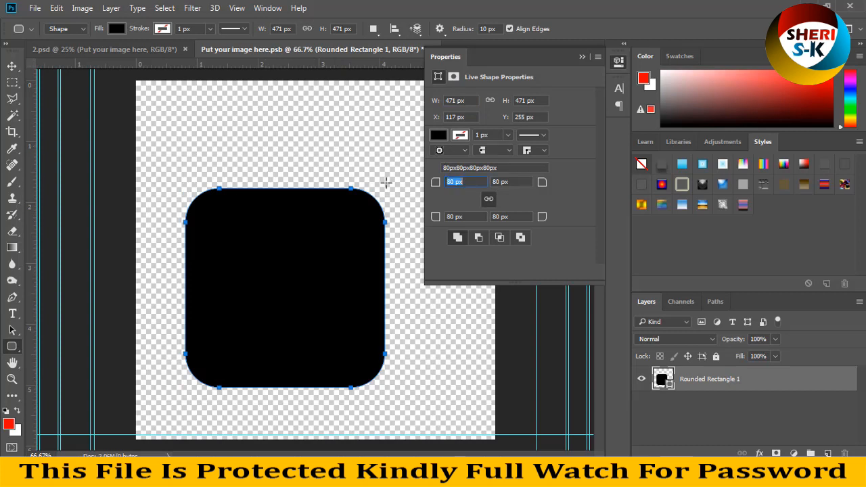
{"action": "type", "text": "90"}
{"action": "key", "text": "Return"}
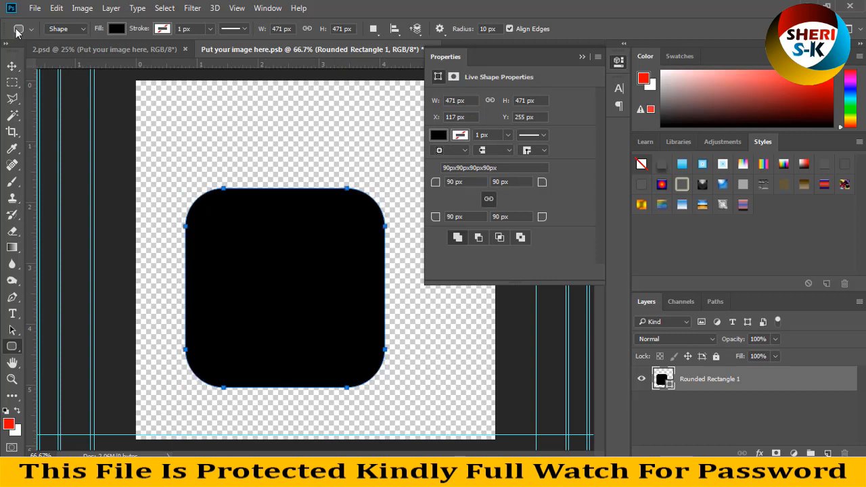
Step: Move the rounded rectangle up the canvas and enlarge it to about 554 × 554 px
{"action": "left_click", "coordinate": [13, 67]}
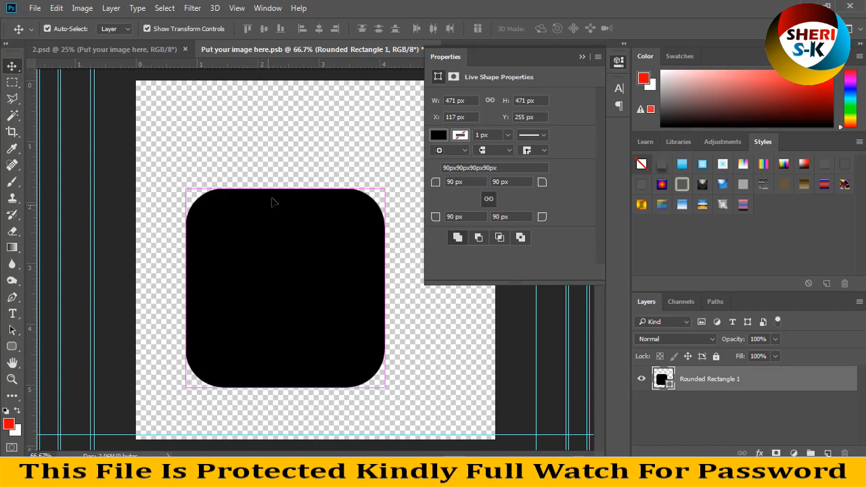
{"action": "left_click_drag", "start_coordinate": [267, 202], "coordinate": [275, 184]}
{"action": "left_click_drag", "start_coordinate": [400, 164], "coordinate": [436, 143]}
{"action": "key", "text": "Return"}
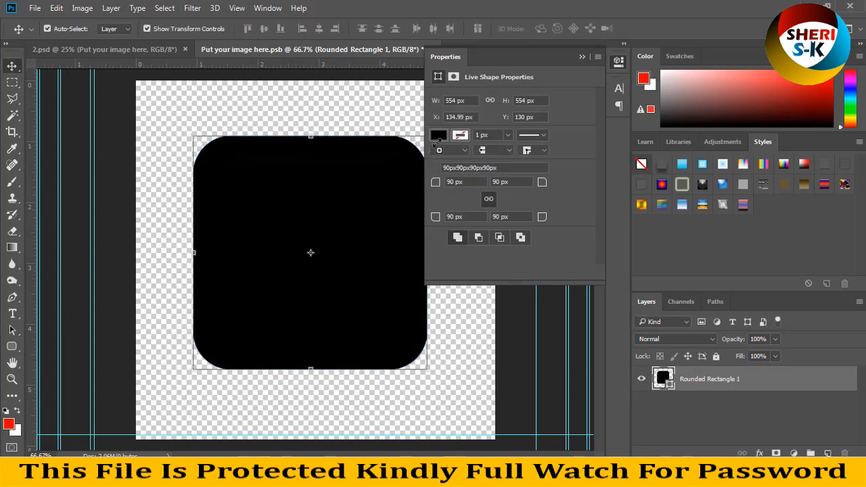
{"action": "left_click", "coordinate": [586, 56]}
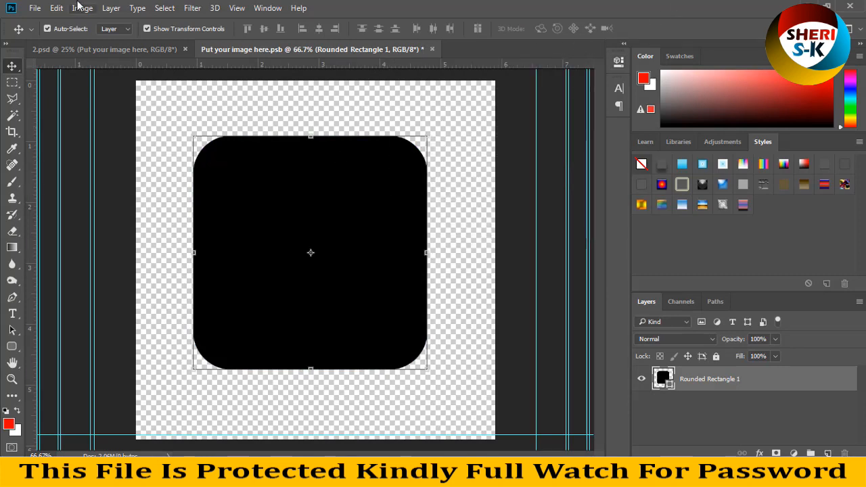
Step: Open the asian-beauty-girl photo in a floating window, try copying it at full size into the smart object document, and undo the copy
{"action": "left_click", "coordinate": [33, 8]}
{"action": "left_click", "coordinate": [42, 34]}
{"action": "left_click", "coordinate": [369, 156]}
{"action": "scroll", "coordinate": [368, 157], "scroll_direction": "down", "scroll_amount": 2}
{"action": "double_click", "coordinate": [368, 157]}
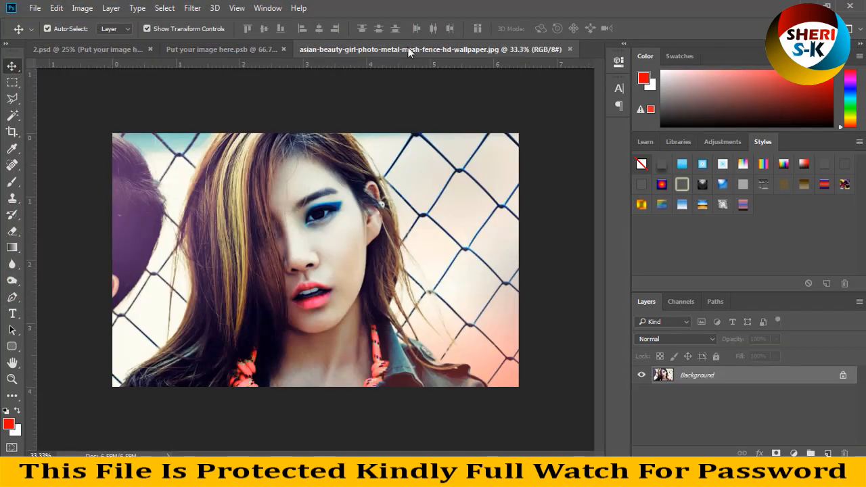
{"action": "left_click_drag", "start_coordinate": [408, 47], "coordinate": [556, 133]}
{"action": "left_click_drag", "start_coordinate": [568, 260], "coordinate": [338, 255]}
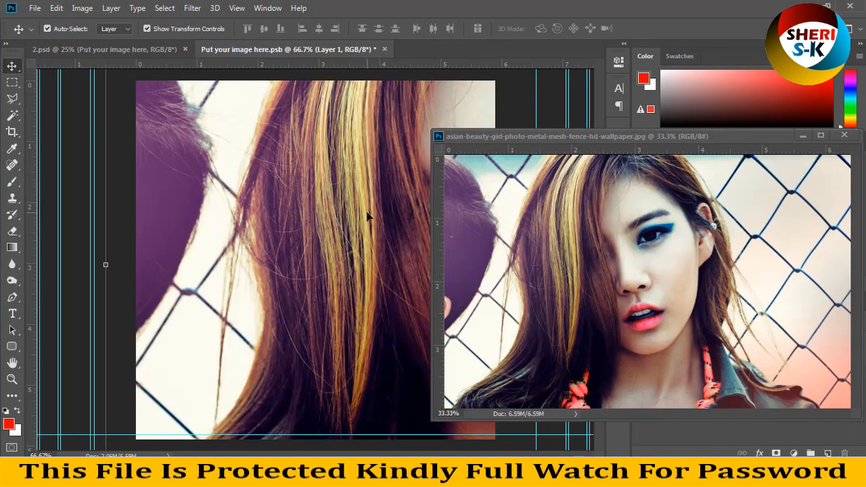
{"action": "key", "text": "ctrl+z"}
Step: Resize the asian-beauty-girl photo proportionally to 600 px wide
{"action": "right_click", "coordinate": [504, 141]}
{"action": "left_click", "coordinate": [525, 166]}
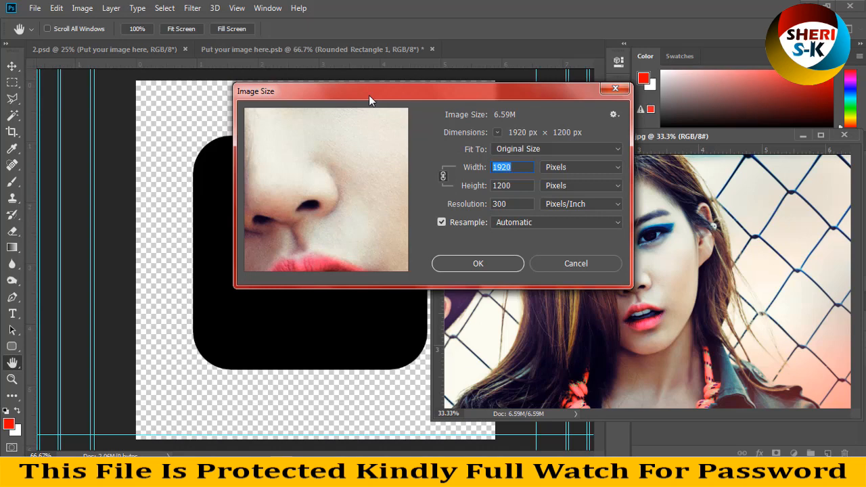
{"action": "type", "text": "600"}
{"action": "key", "text": "Return"}
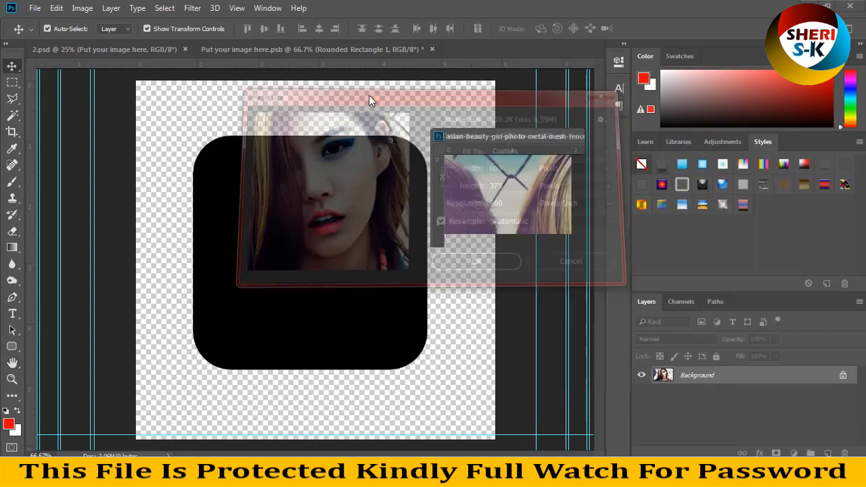
Step: Copy the resized photo into the smart object document, enlarge it to cover the rounded rectangle, and minimize the source photo
{"action": "left_click_drag", "start_coordinate": [507, 196], "coordinate": [263, 232]}
{"action": "left_click_drag", "start_coordinate": [381, 226], "coordinate": [429, 201]}
{"action": "left_click_drag", "start_coordinate": [439, 306], "coordinate": [550, 374]}
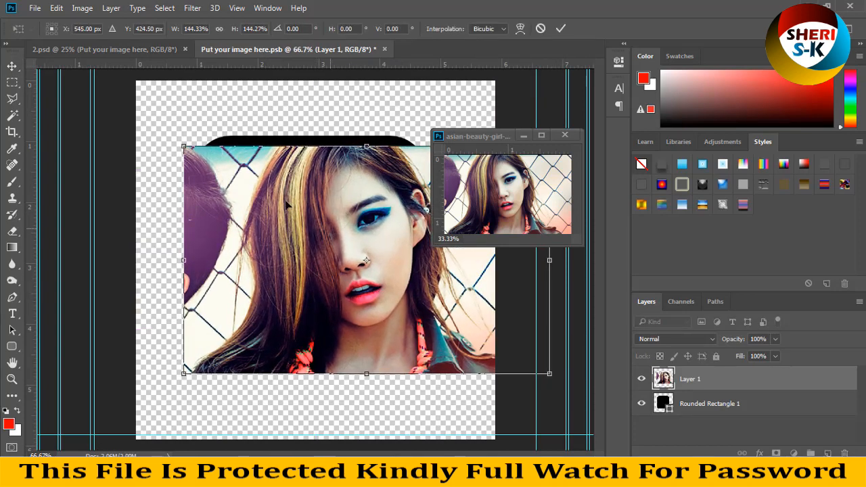
{"action": "left_click_drag", "start_coordinate": [181, 148], "coordinate": [162, 143]}
{"action": "left_click_drag", "start_coordinate": [360, 210], "coordinate": [351, 206]}
{"action": "key", "text": "Return"}
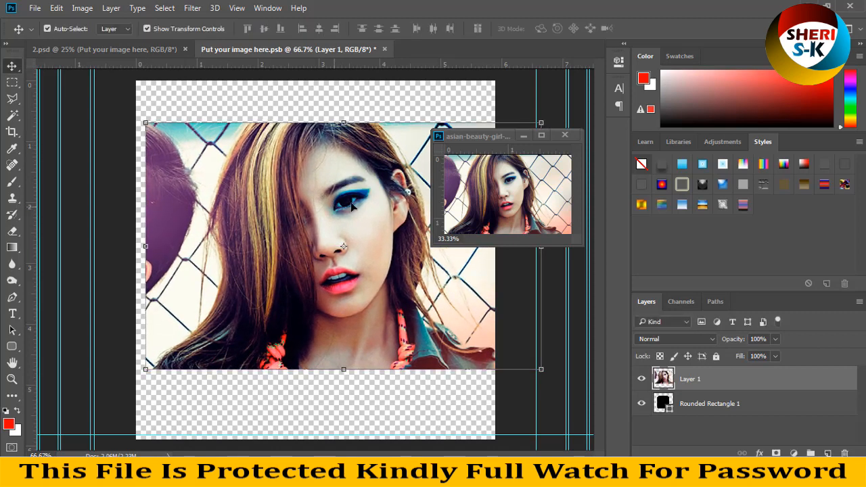
{"action": "left_click", "coordinate": [523, 136]}
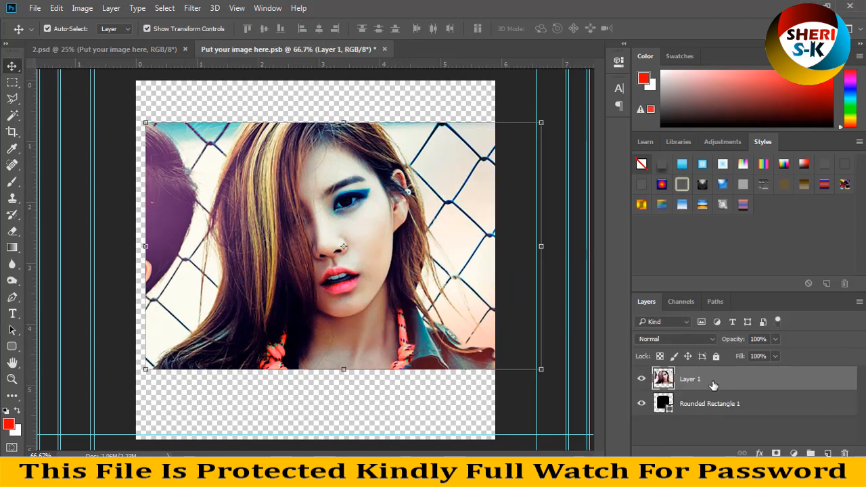
Step: Clip the photo layer to the rounded rectangle with a clipping mask and shift the photo slightly left within it
{"action": "right_click", "coordinate": [712, 383]}
{"action": "left_click", "coordinate": [532, 292]}
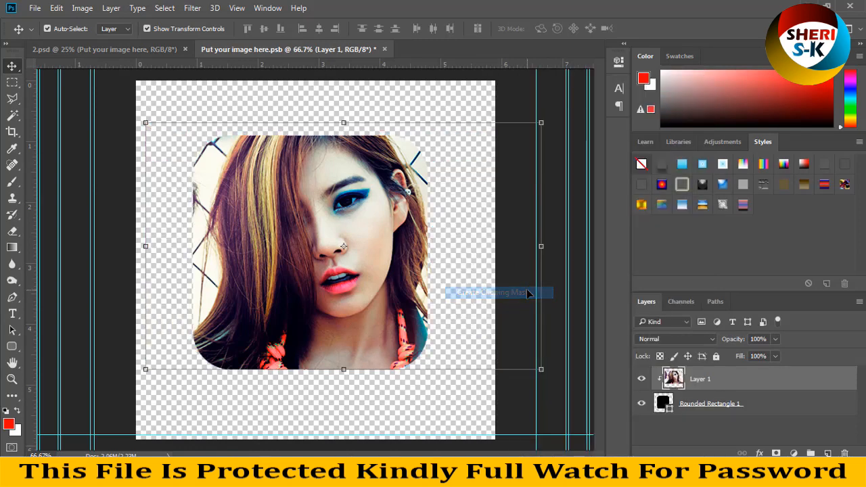
{"action": "left_click_drag", "start_coordinate": [385, 263], "coordinate": [352, 258]}
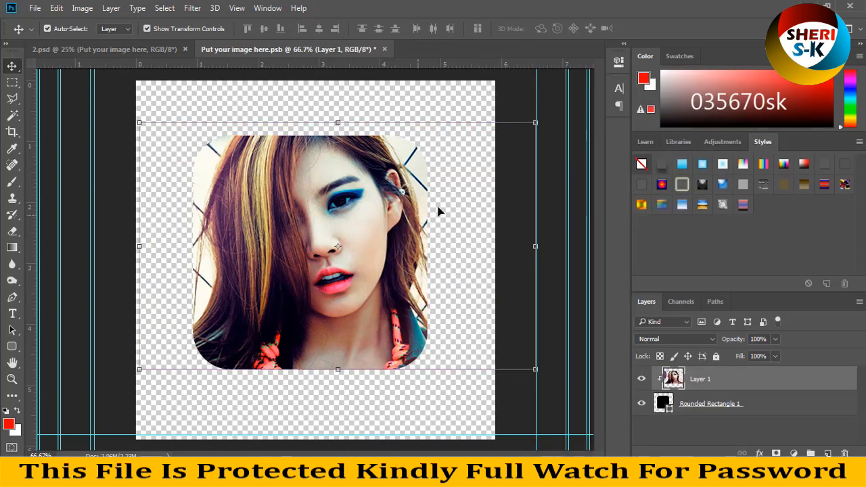
Step: Save the smart object and check the rounded-corner portrait in the 2.psd layout
{"action": "key", "text": "ctrl+s"}
{"action": "left_click", "coordinate": [156, 53]}
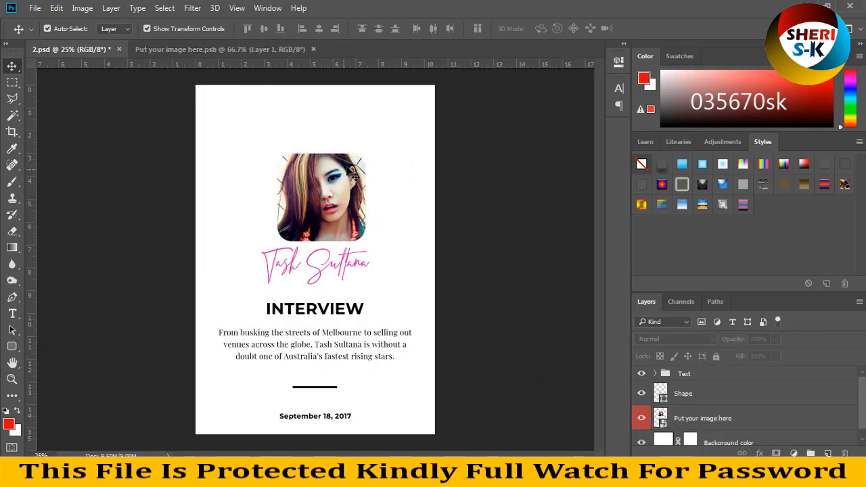
{"action": "left_click", "coordinate": [315, 315]}
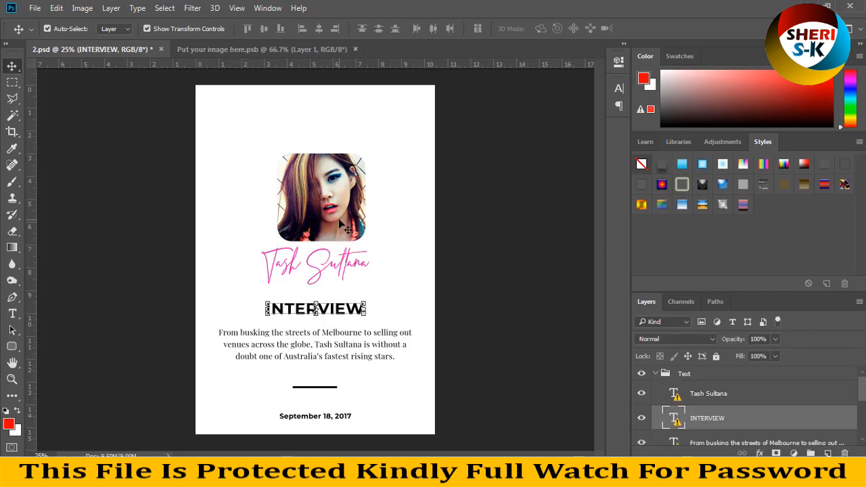
Step: Recolor the short line above the date to pink ff0096, sampled from the signature-style name text
{"action": "left_click", "coordinate": [332, 388]}
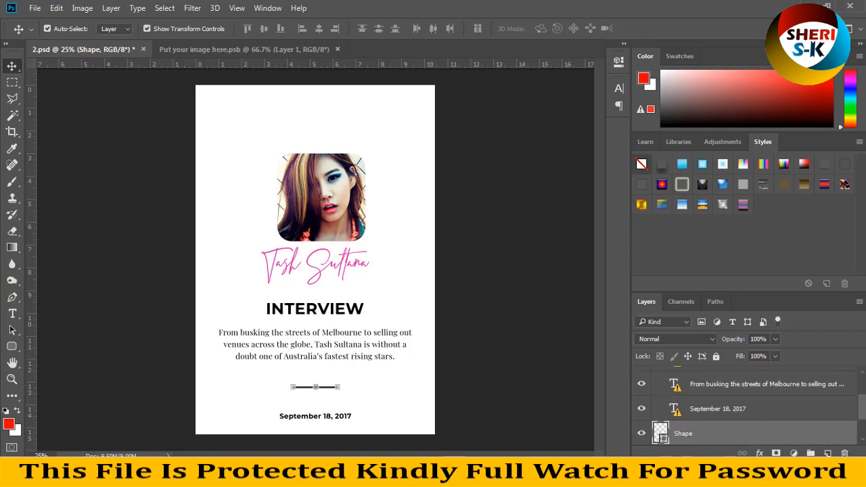
{"action": "double_click", "coordinate": [663, 441]}
{"action": "left_click_drag", "start_coordinate": [472, 232], "coordinate": [581, 168]}
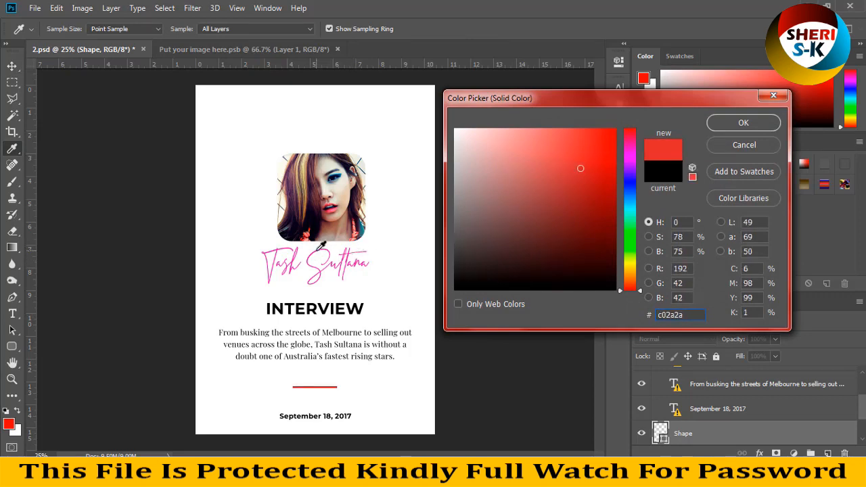
{"action": "left_click", "coordinate": [316, 251]}
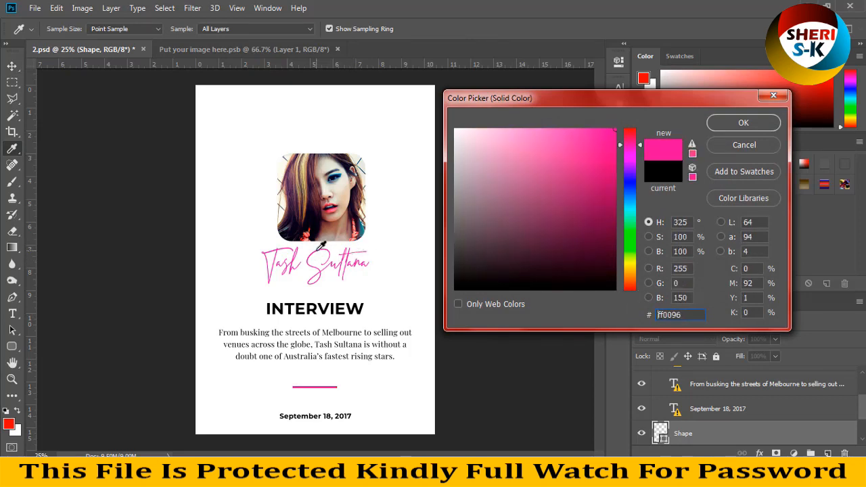
{"action": "left_click", "coordinate": [741, 128]}
Step: Try moving the INTERVIEW heading slightly up and to the left, and undo the move
{"action": "key", "text": "v"}
{"action": "key", "text": "ctrl+plus"}
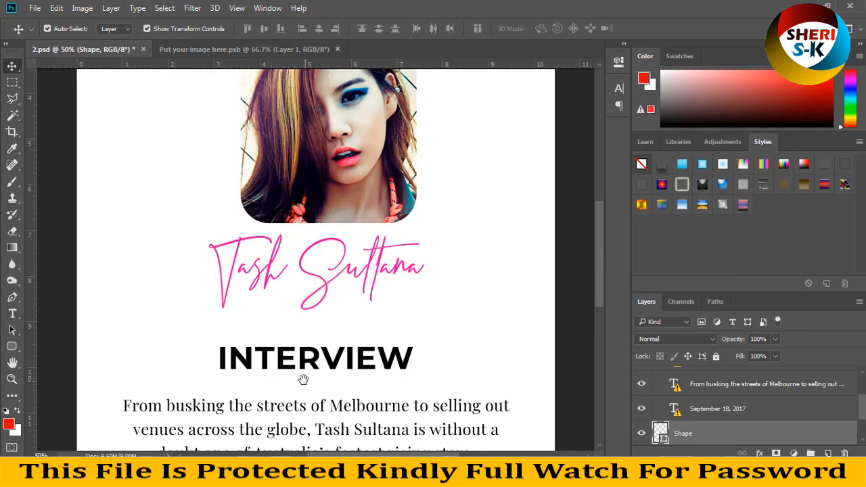
{"action": "left_click_drag", "start_coordinate": [303, 379], "coordinate": [304, 317]}
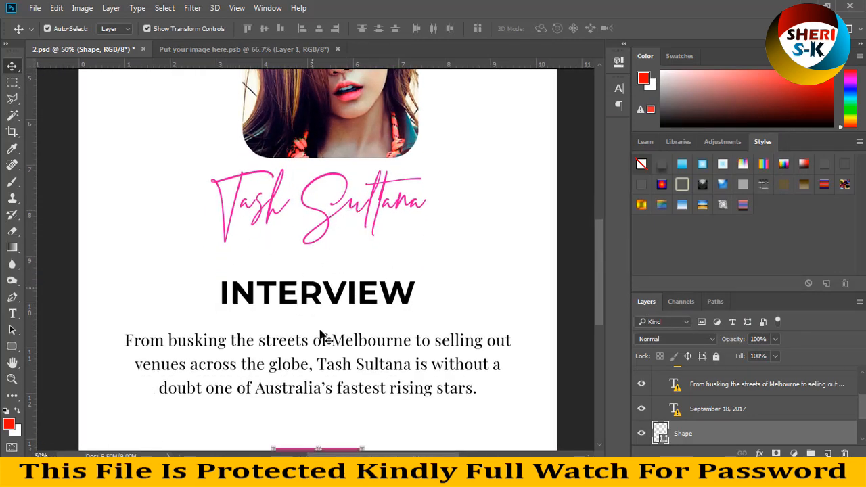
{"action": "left_click_drag", "start_coordinate": [277, 371], "coordinate": [273, 352]}
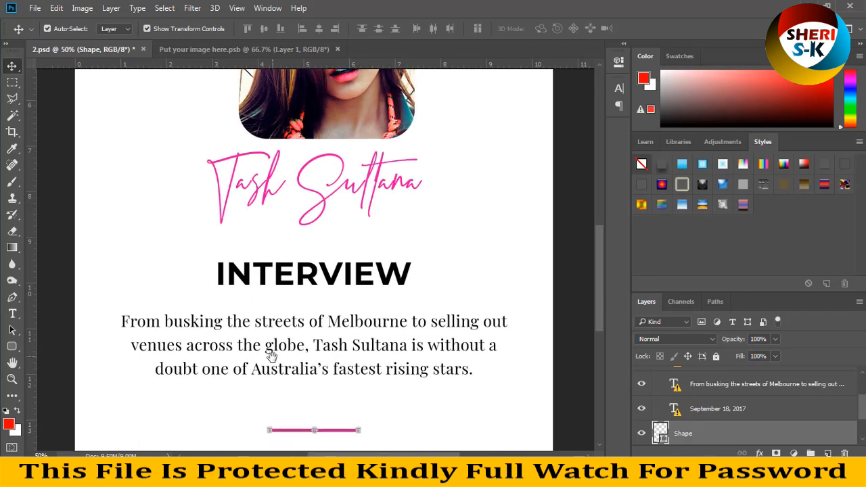
{"action": "left_click", "coordinate": [262, 281]}
{"action": "left_click_drag", "start_coordinate": [283, 273], "coordinate": [263, 262]}
{"action": "key", "text": "ctrl+z"}
Step: Try background colors sampled from the portrait, fd7984, b6b460 and 496877, on the Background color layer and discard them
{"action": "left_click", "coordinate": [434, 225]}
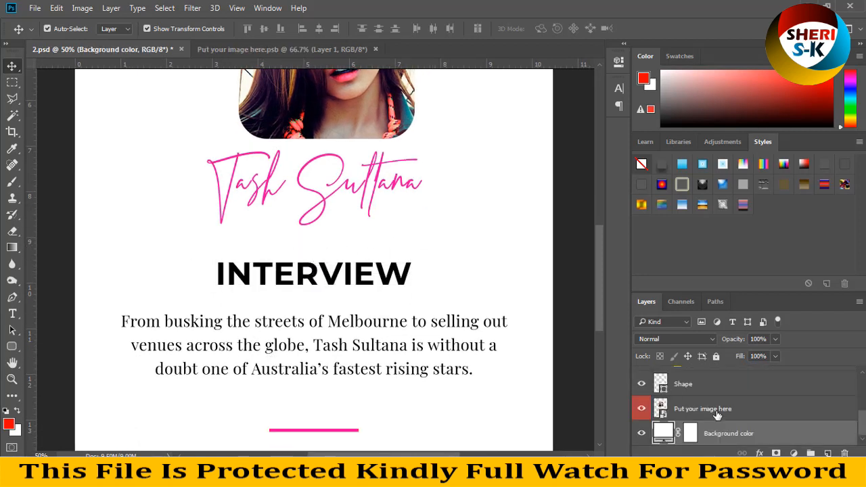
{"action": "double_click", "coordinate": [662, 431]}
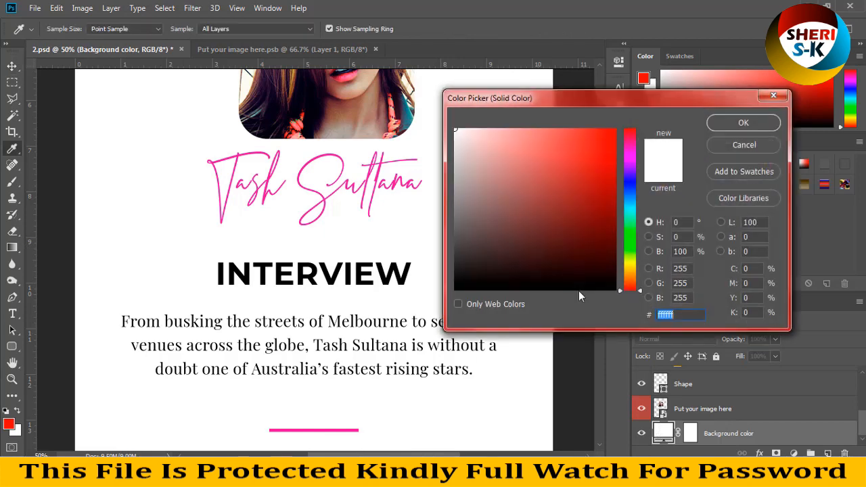
{"action": "left_click", "coordinate": [297, 126]}
{"action": "key", "text": "ctrl+minus"}
{"action": "key", "text": "ctrl+minus"}
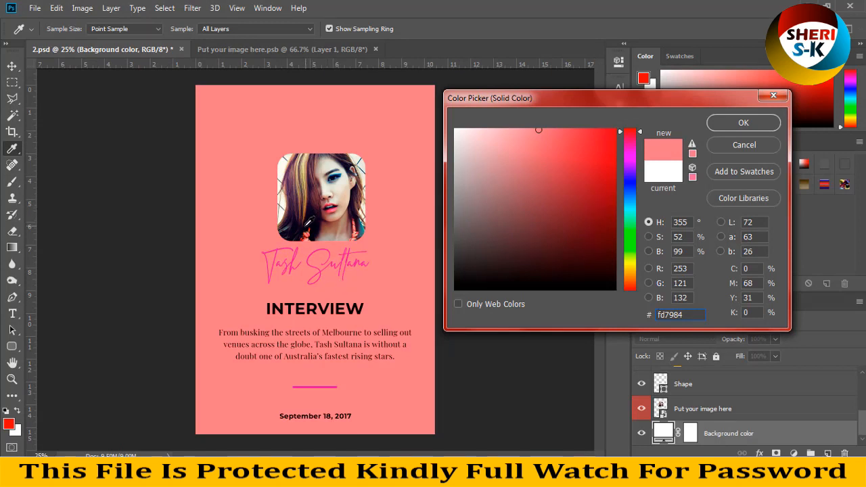
{"action": "left_click", "coordinate": [304, 175]}
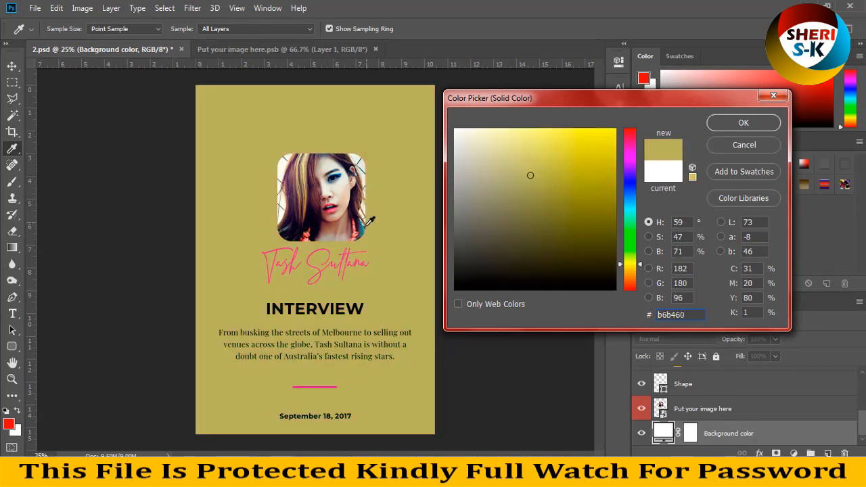
{"action": "left_click", "coordinate": [364, 229]}
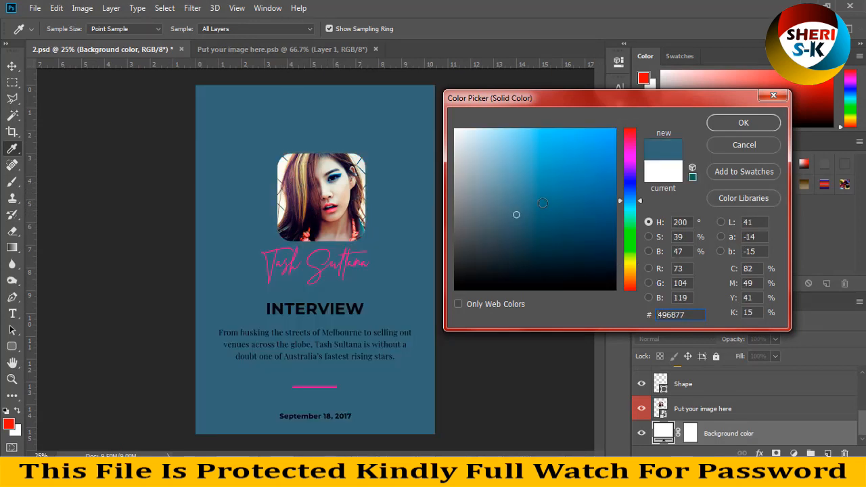
{"action": "left_click", "coordinate": [742, 145]}
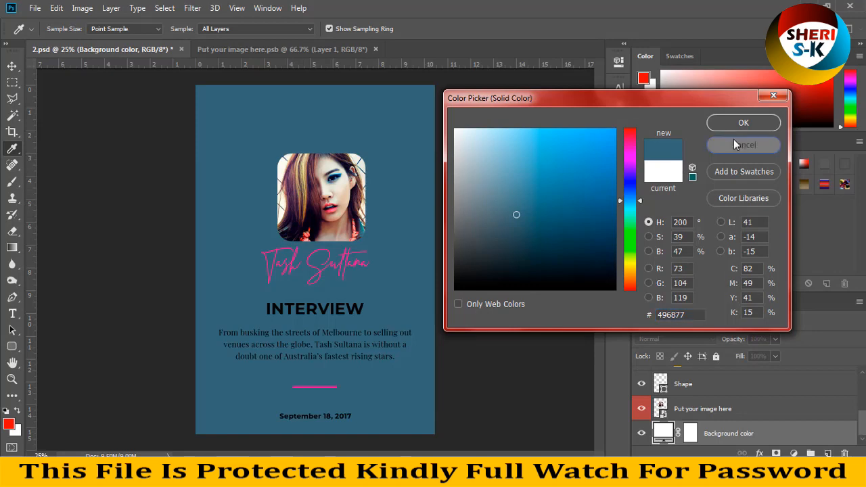
Step: Add a reversed red-to-dark-red Gradient Overlay with Linear style at 100% opacity to the Background color layer
{"action": "left_click", "coordinate": [759, 453]}
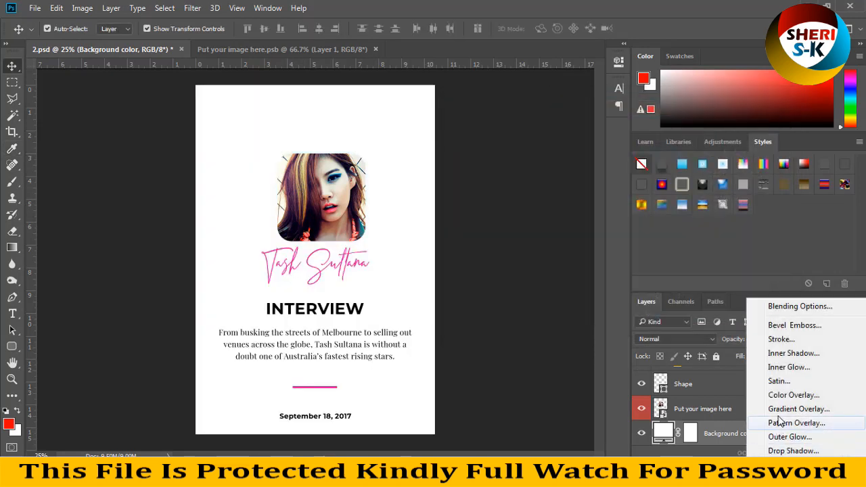
{"action": "left_click", "coordinate": [779, 409]}
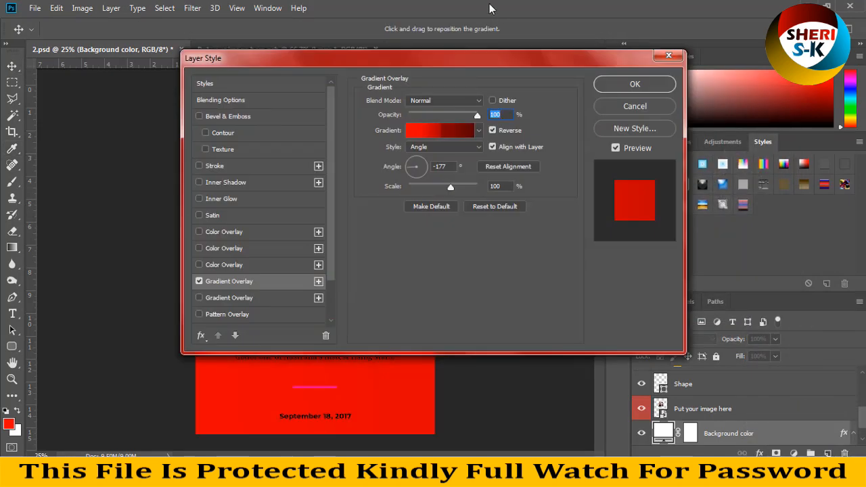
{"action": "left_click_drag", "start_coordinate": [471, 60], "coordinate": [763, 43]}
{"action": "left_click", "coordinate": [714, 127]}
{"action": "left_click", "coordinate": [714, 138]}
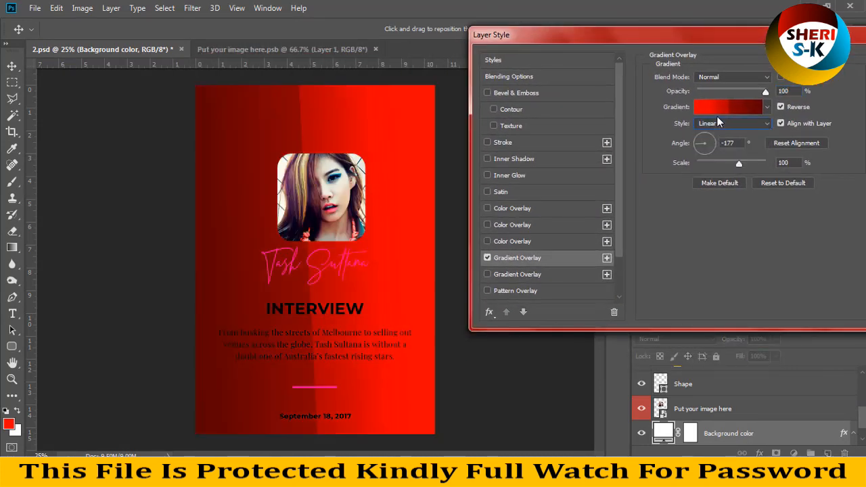
{"action": "key", "text": "Return"}
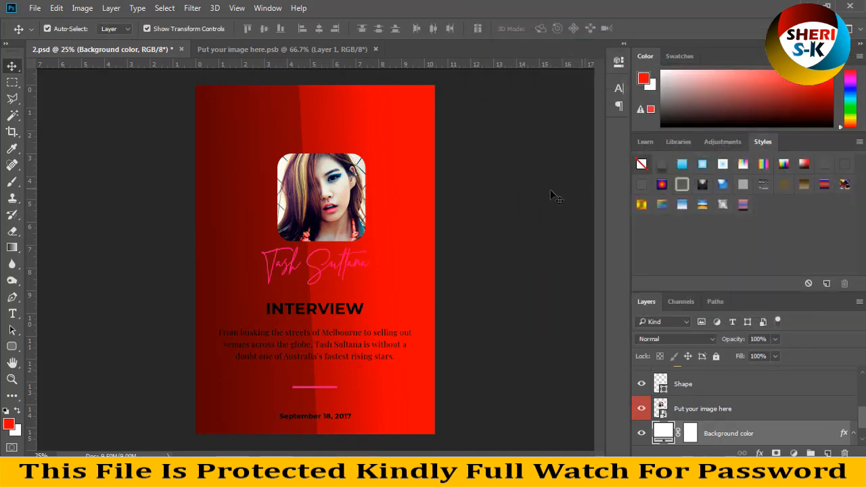
Step: Close the smart object document and close 2.psd without saving the changes
{"action": "left_click", "coordinate": [376, 49]}
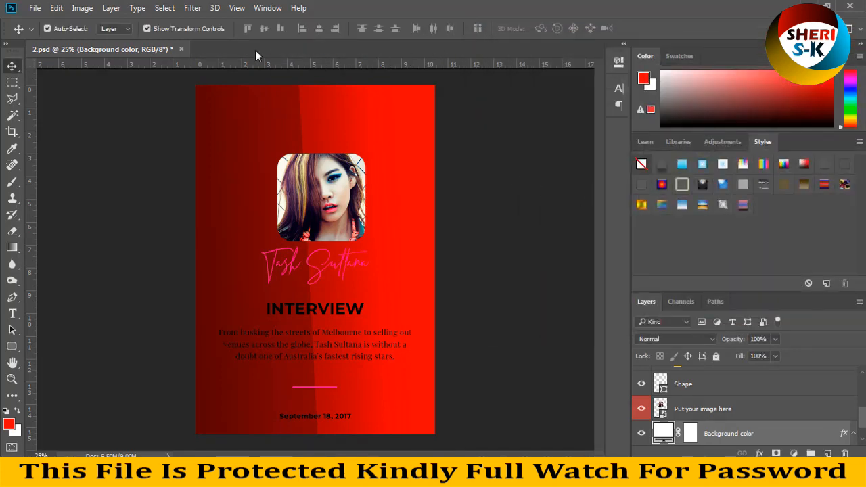
{"action": "left_click", "coordinate": [182, 49]}
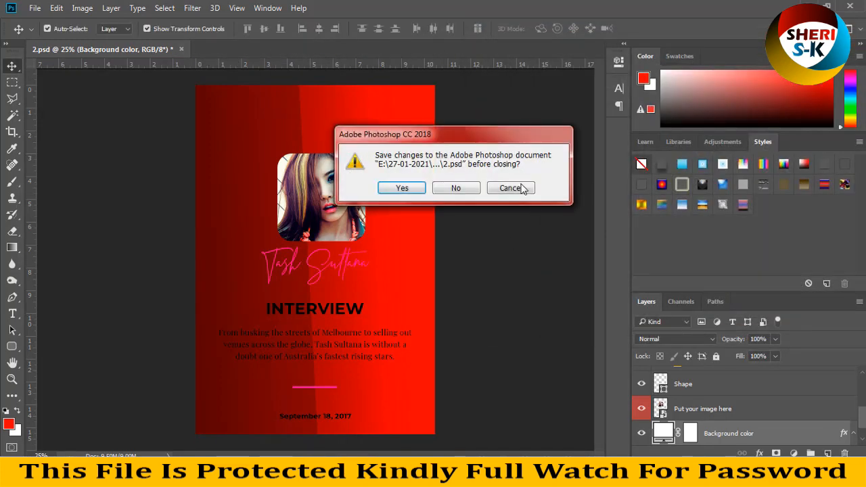
{"action": "left_click", "coordinate": [454, 187]}
Step: Close the two remaining portrait photo documents, the barbara-palvin and asian-beauty-girl images, without saving changes
{"action": "mouse_move", "coordinate": [258, 479]}
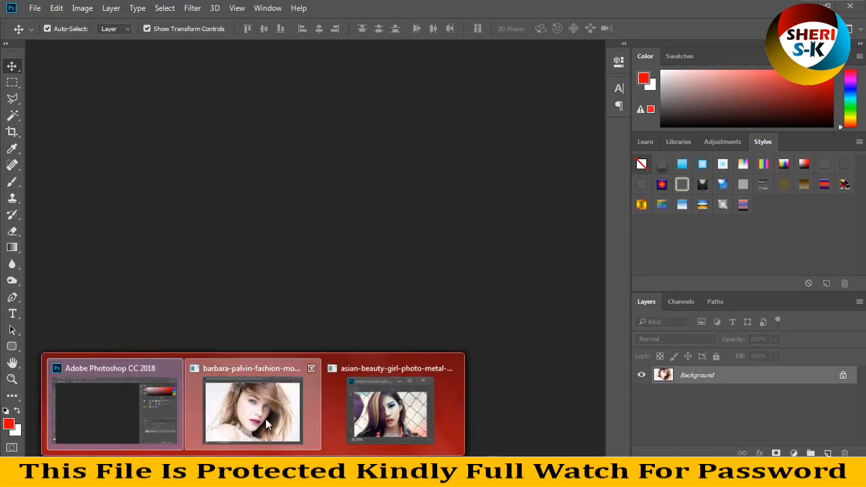
{"action": "left_click", "coordinate": [266, 419]}
{"action": "left_click", "coordinate": [850, 102]}
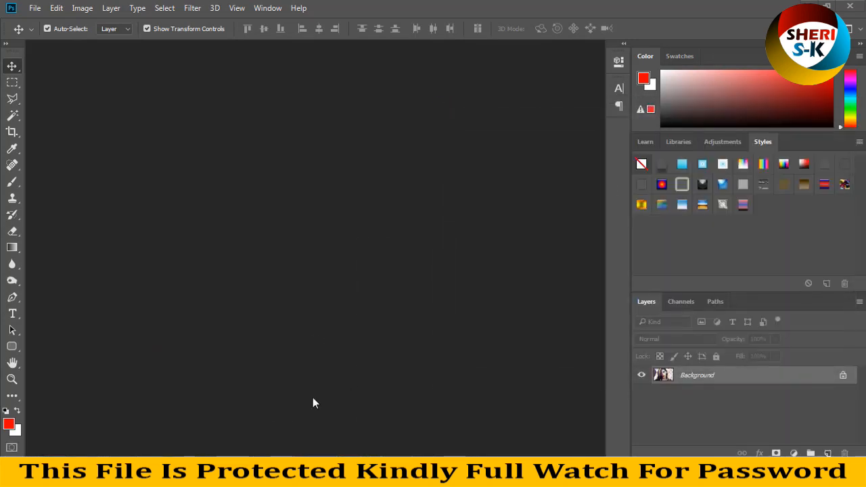
{"action": "mouse_move", "coordinate": [257, 479]}
{"action": "left_click", "coordinate": [329, 410]}
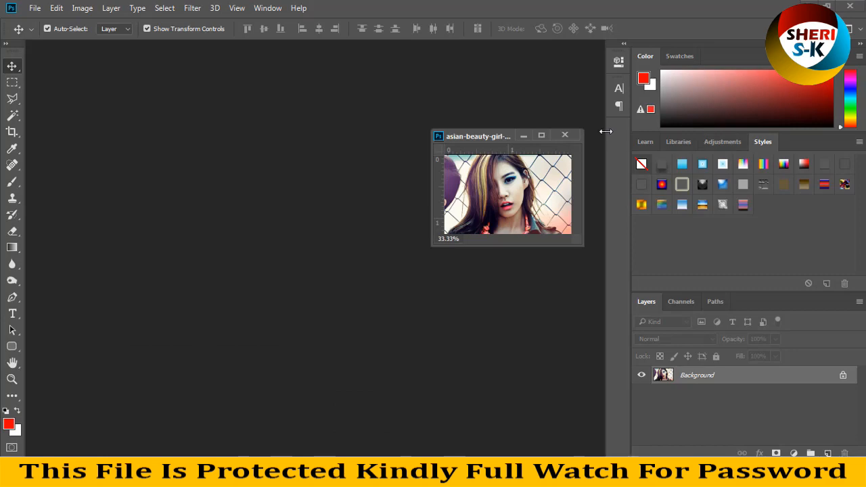
{"action": "left_click", "coordinate": [565, 136]}
{"action": "left_click", "coordinate": [457, 191]}
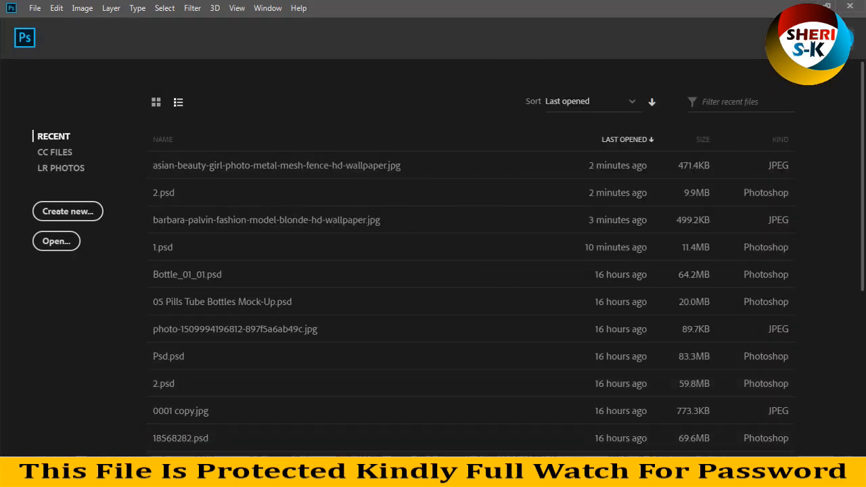
Step: Switch to the template set's psd folder in Windows Explorer and preview 1.psd through 4.psd in Windows Photo Viewer
{"action": "left_click", "coordinate": [208, 479]}
{"action": "left_click", "coordinate": [580, 331]}
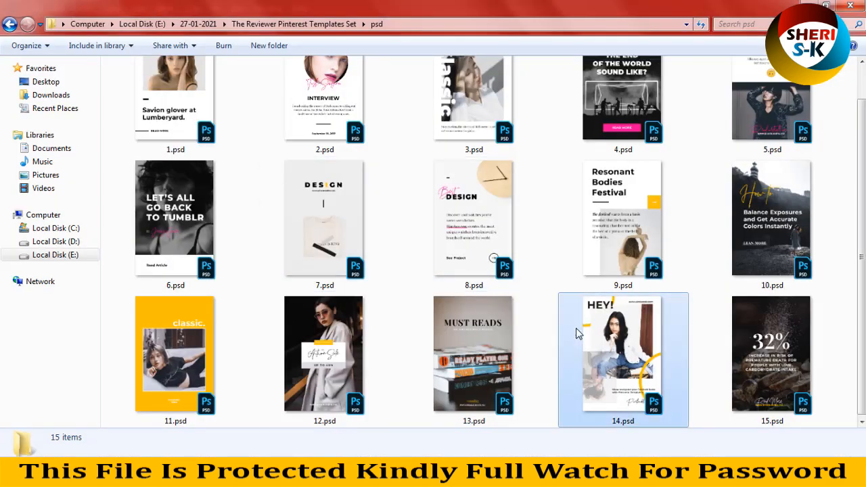
{"action": "scroll", "coordinate": [420, 325], "scroll_direction": "up", "scroll_amount": 1}
{"action": "double_click", "coordinate": [237, 130]}
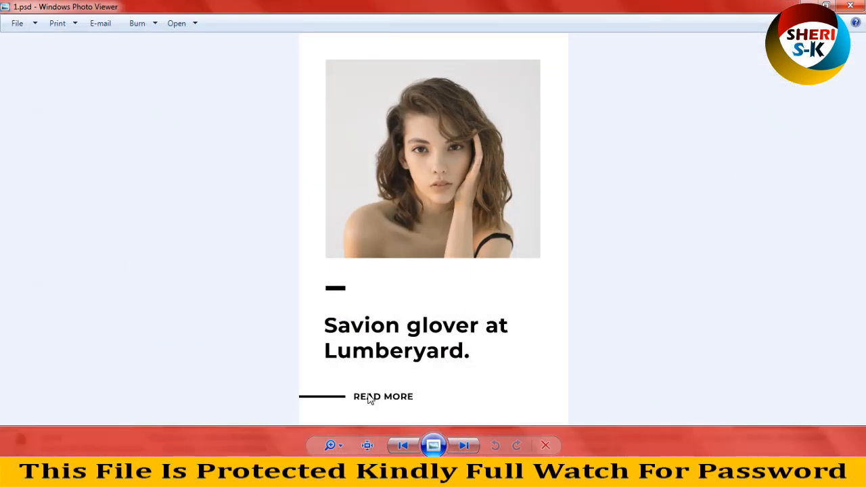
{"action": "left_click", "coordinate": [469, 445]}
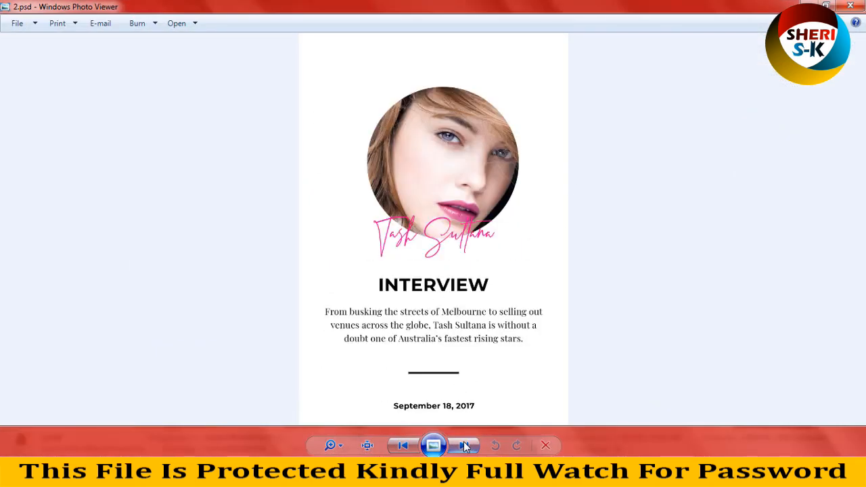
{"action": "left_click", "coordinate": [464, 446]}
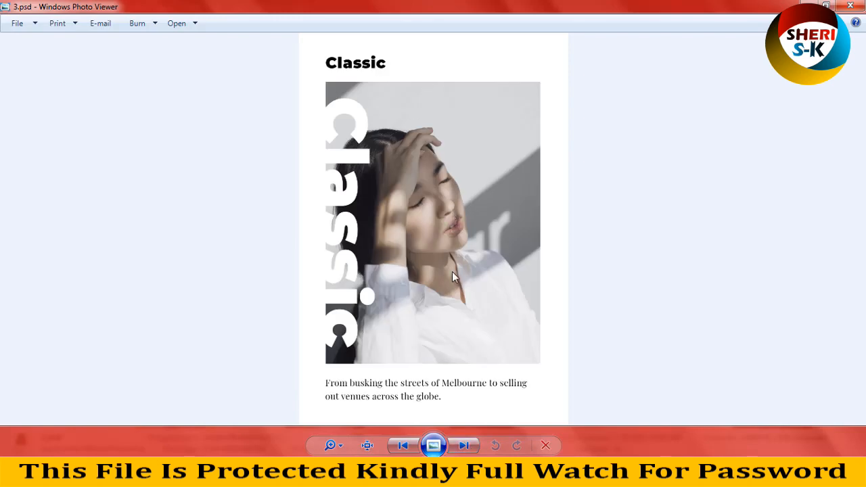
{"action": "left_click", "coordinate": [463, 446]}
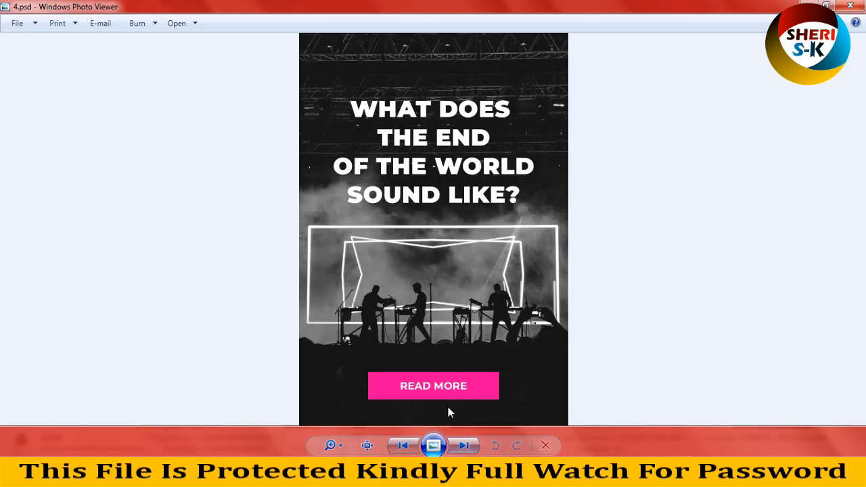
{"action": "scroll", "coordinate": [447, 406], "scroll_direction": "up", "scroll_amount": 2}
{"action": "scroll", "coordinate": [432, 370], "scroll_direction": "down", "scroll_amount": 2}
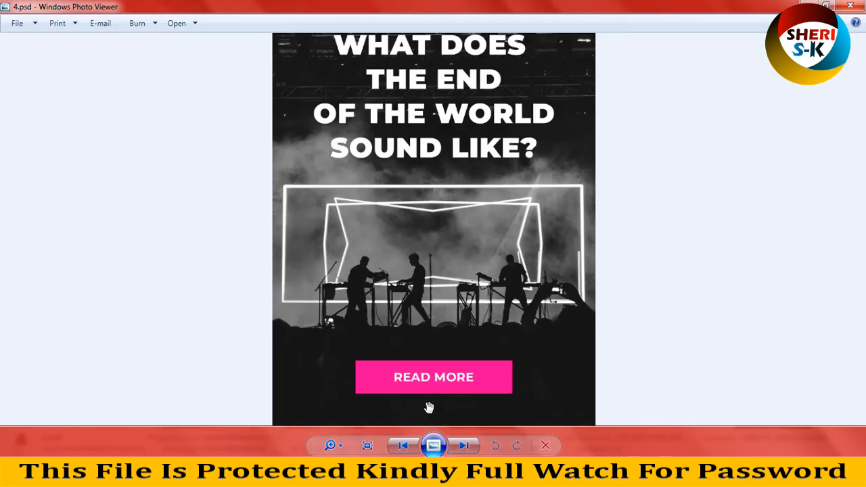
Step: Examine the template previews from 5.psd through 10.psd
{"action": "left_click", "coordinate": [472, 449]}
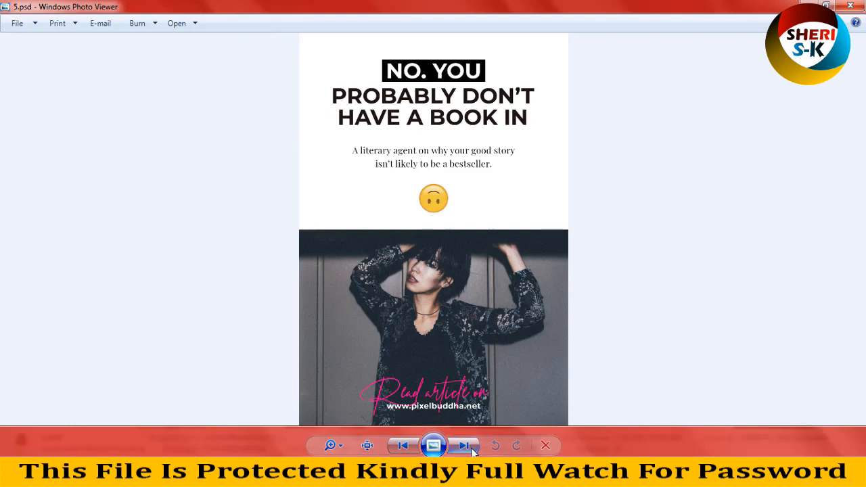
{"action": "left_click", "coordinate": [472, 449]}
{"action": "left_click", "coordinate": [472, 448]}
{"action": "left_click", "coordinate": [472, 449]}
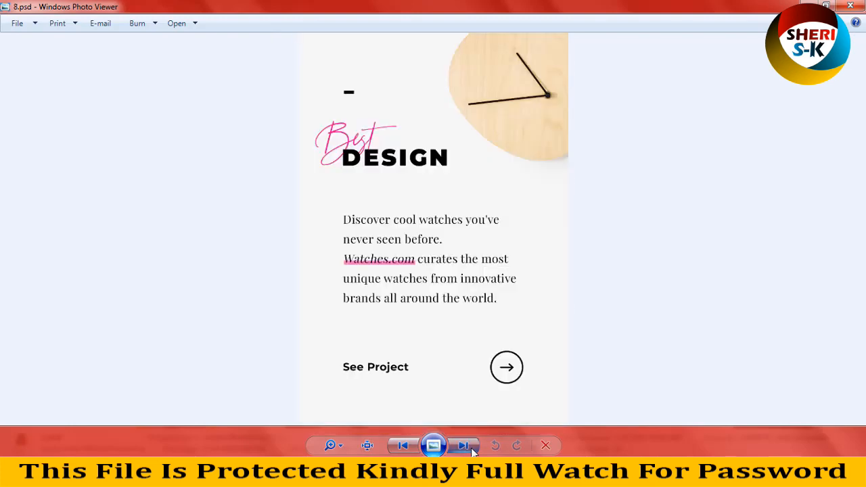
{"action": "left_click", "coordinate": [472, 449]}
{"action": "left_click", "coordinate": [471, 449]}
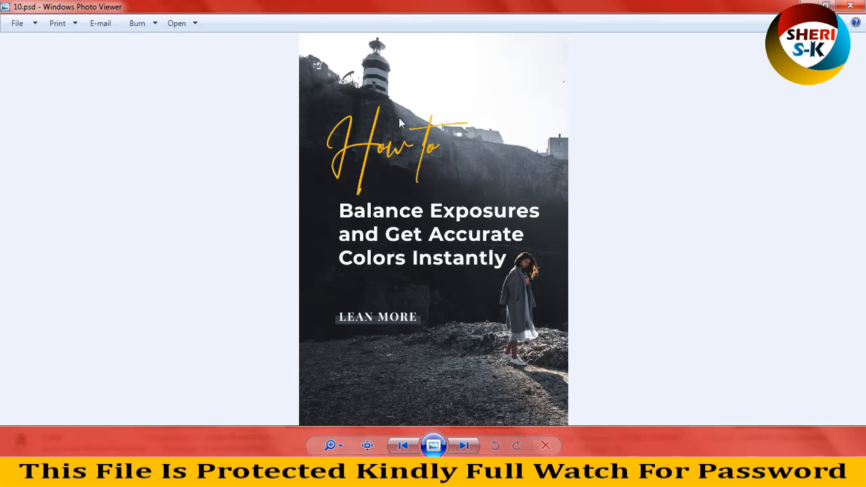
Step: Examine the template previews from 11.psd through 15.psd, close the viewer and look over the psd folder's thumbnails
{"action": "left_click", "coordinate": [464, 447]}
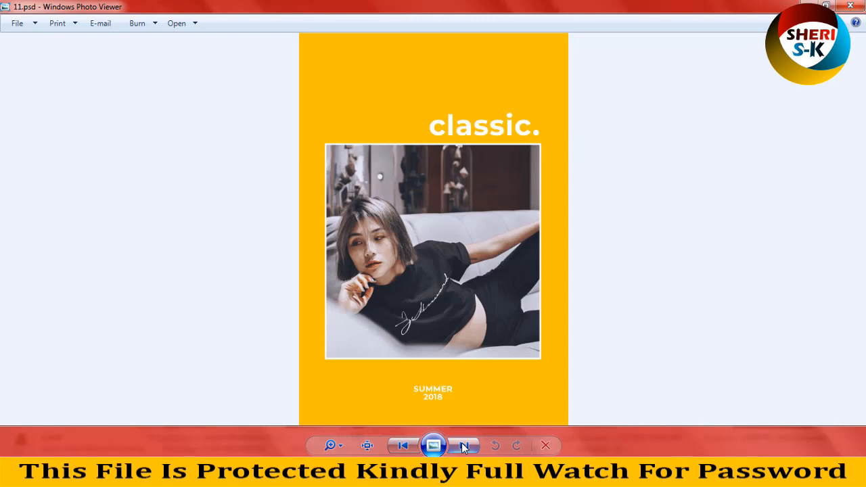
{"action": "left_click", "coordinate": [464, 446]}
{"action": "left_click", "coordinate": [464, 447]}
{"action": "left_click", "coordinate": [464, 447]}
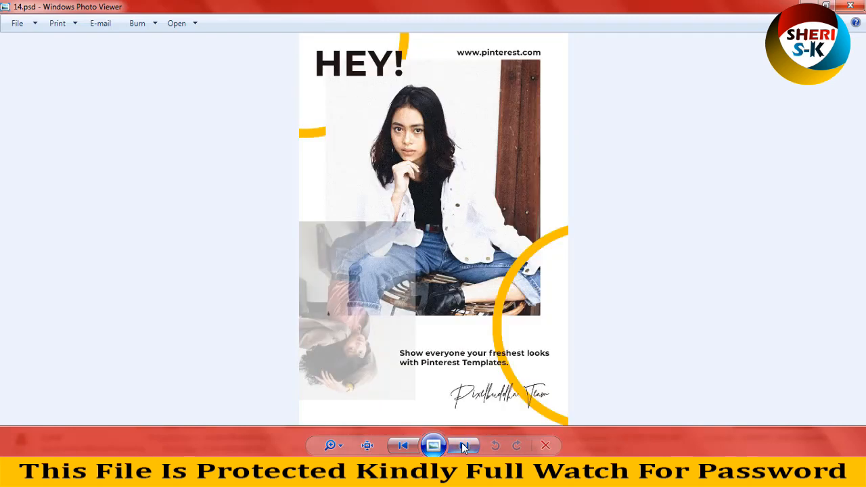
{"action": "left_click", "coordinate": [464, 447]}
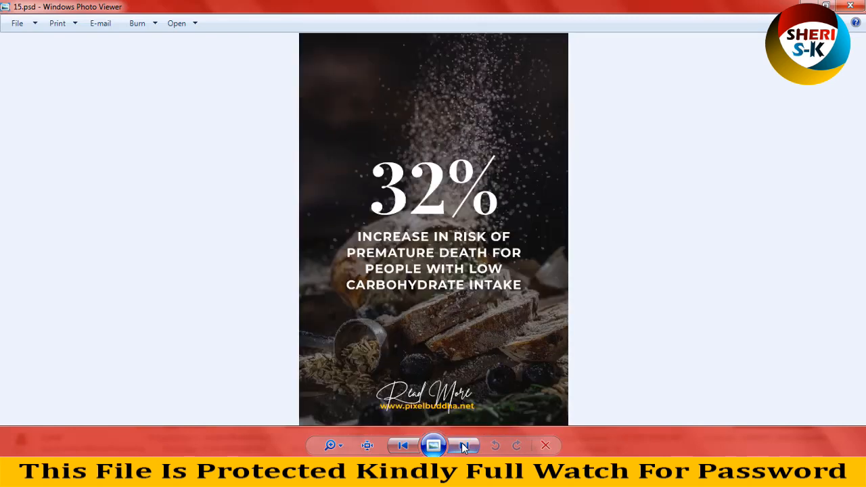
{"action": "left_click", "coordinate": [465, 446]}
{"action": "left_click", "coordinate": [850, 6]}
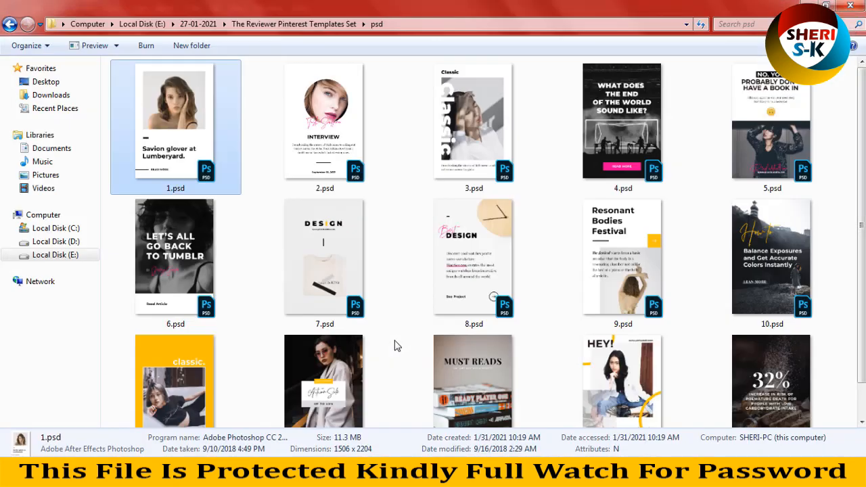
{"action": "scroll", "coordinate": [396, 350], "scroll_direction": "down", "scroll_amount": 1}
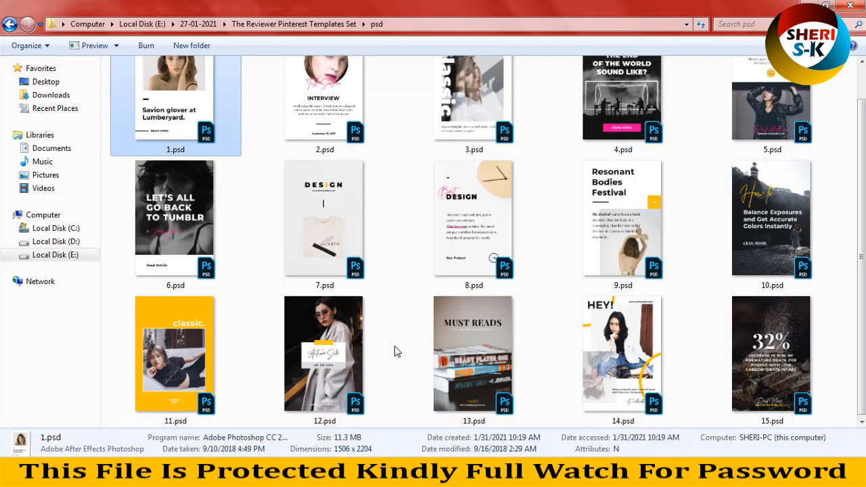